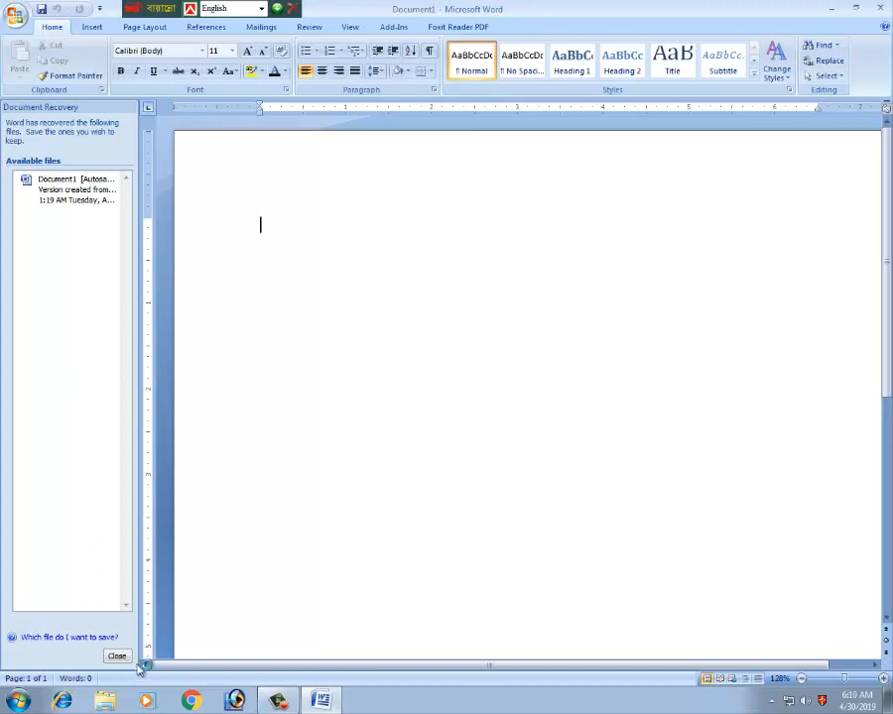
Close the Document Recovery pane and discard the recovered files.
left_click(116, 654)
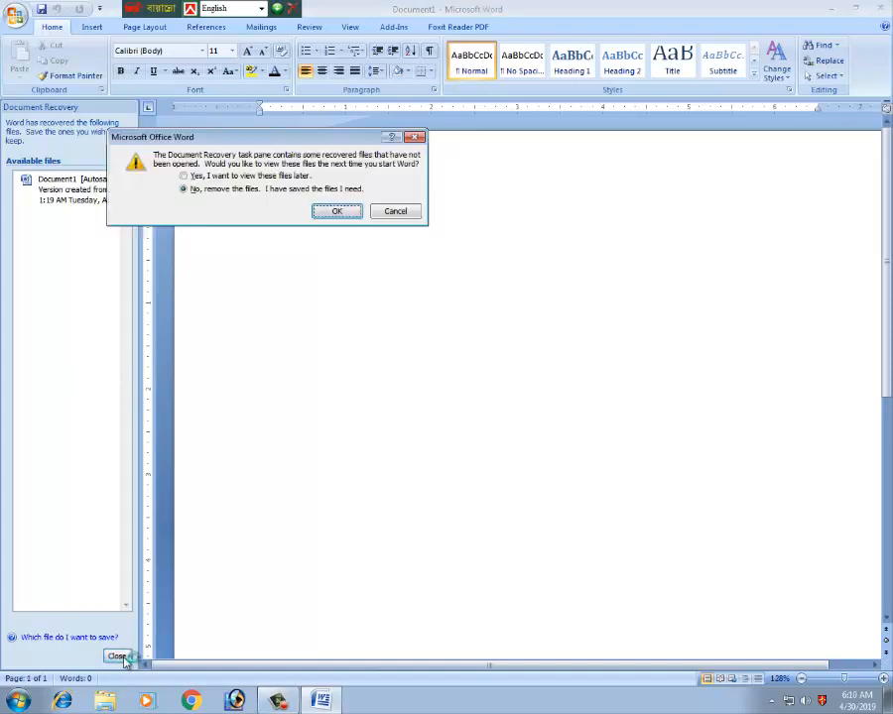
left_click(337, 213)
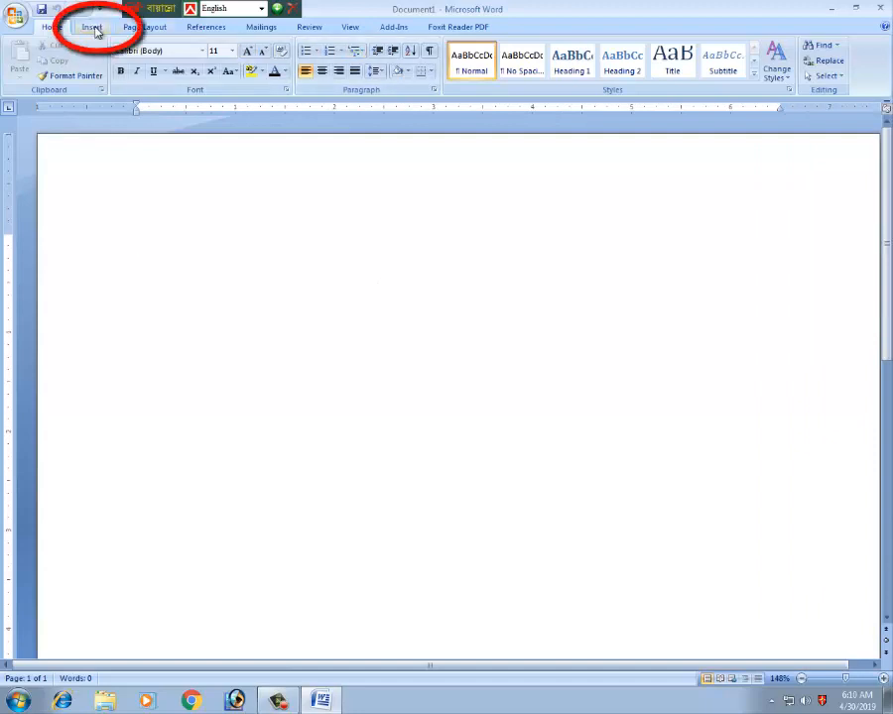
left_click(93, 30)
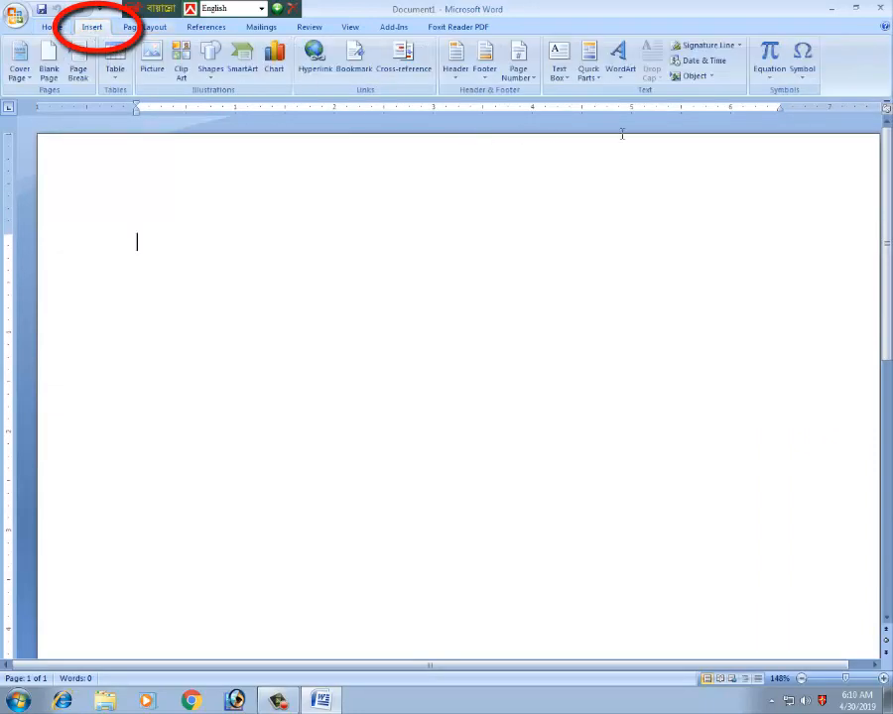
left_click(620, 82)
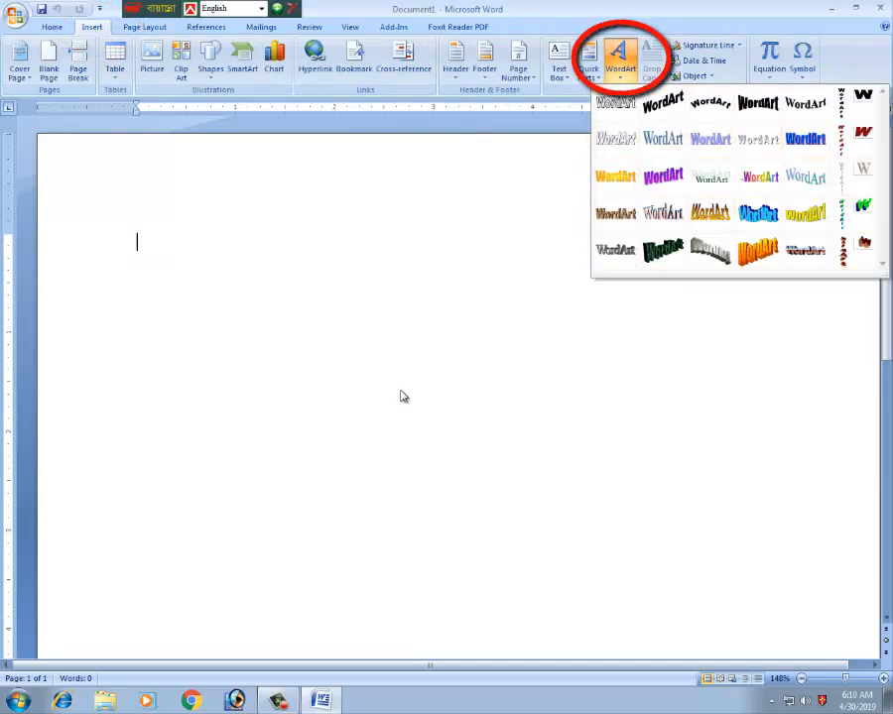
left_click(139, 231)
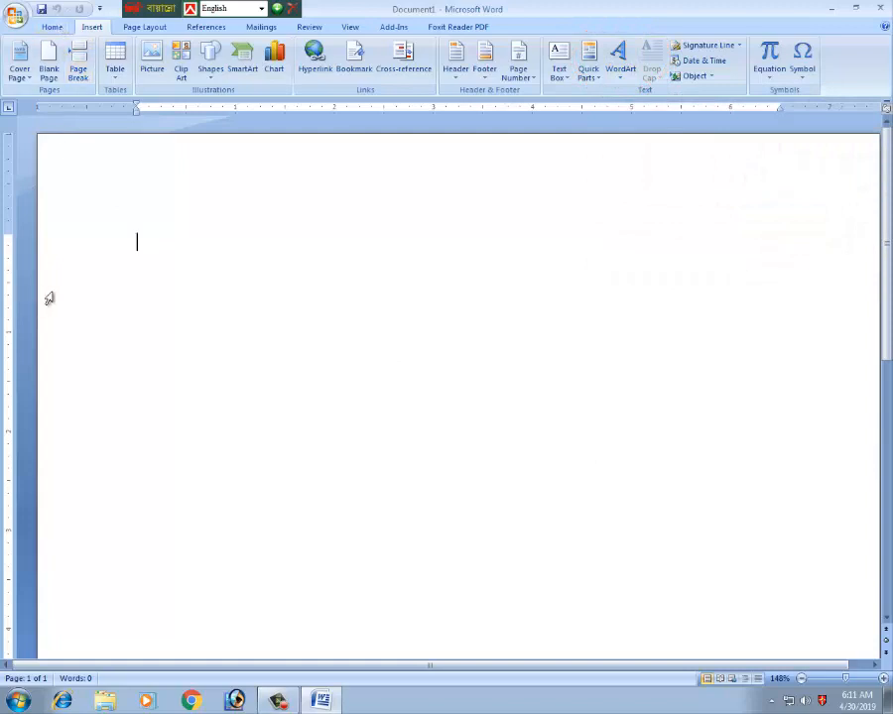
Write "Bangladesh Small Country but it is very beauty full country" and start turning it into WordArt with the plain outlined style.
type("Ba")
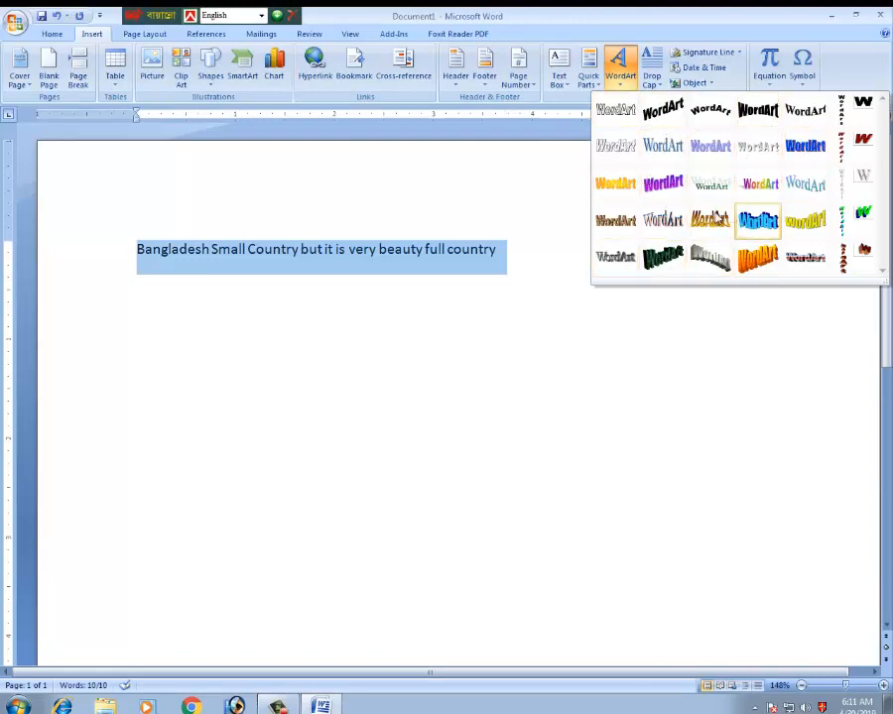
left_click(623, 116)
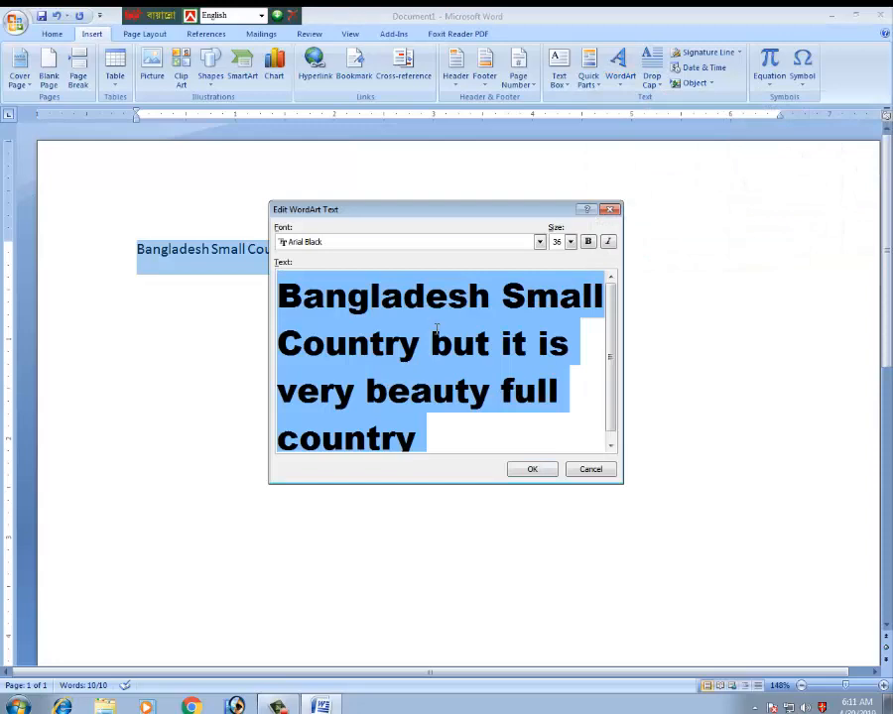
left_click_drag(420, 217, 507, 307)
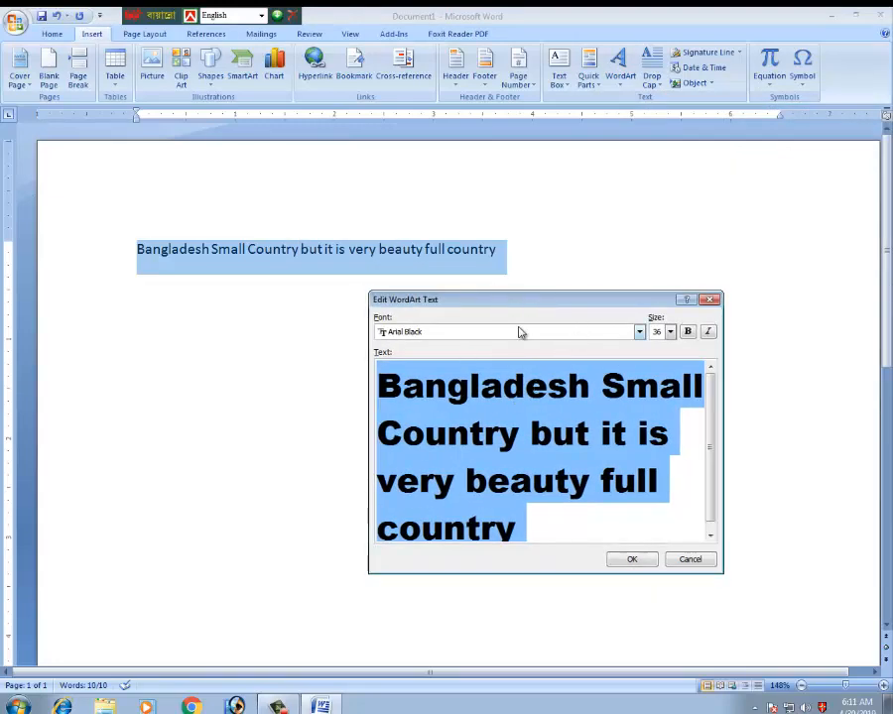
Try the Batang and BatangChe fonts on the WordArt text, and settle on Dotum.
left_click(639, 333)
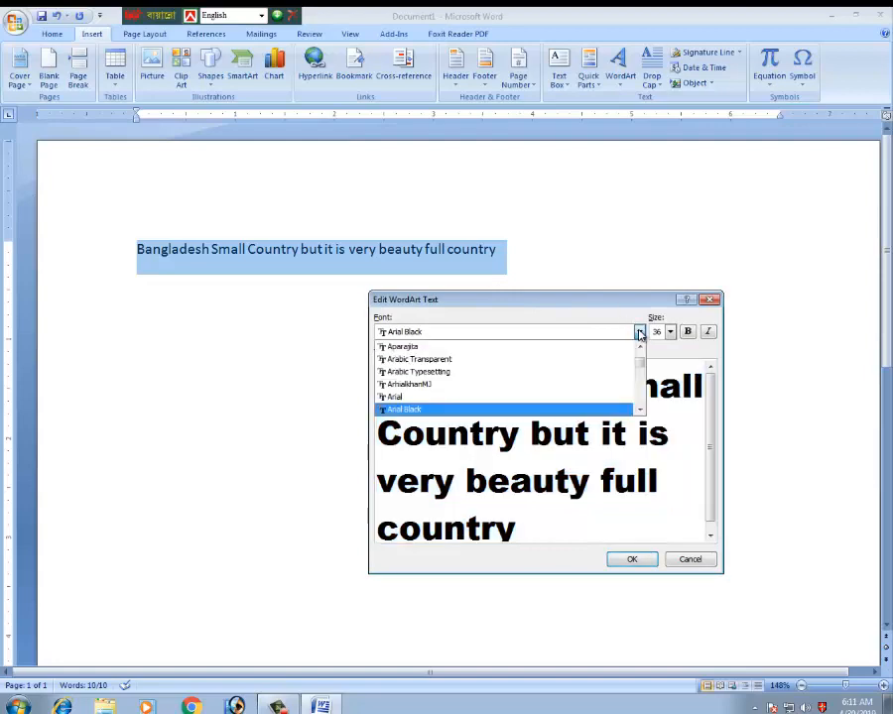
scroll(452, 383, "up", 2)
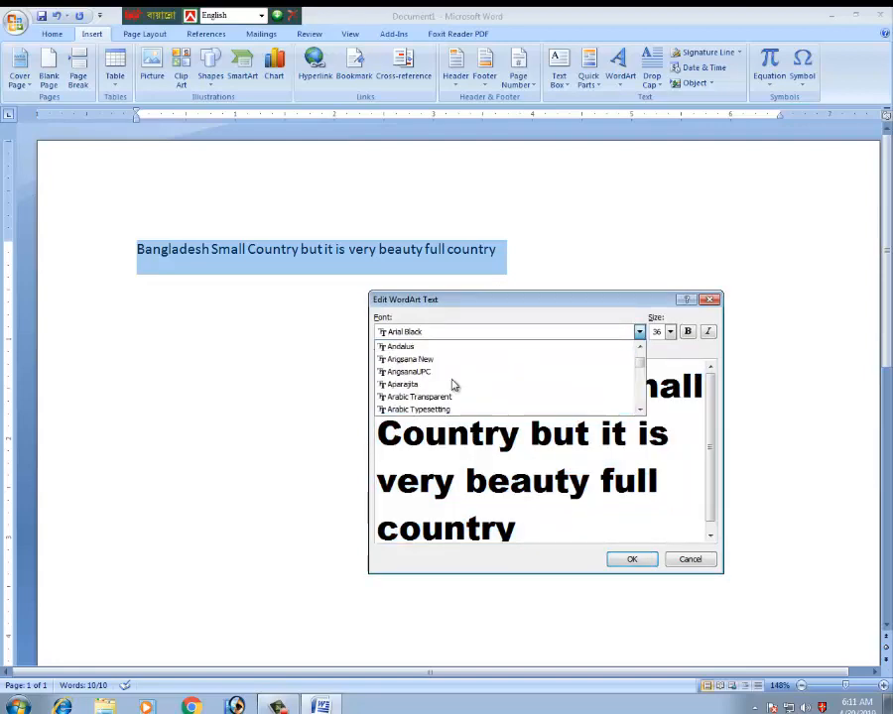
scroll(643, 365, "down", 3)
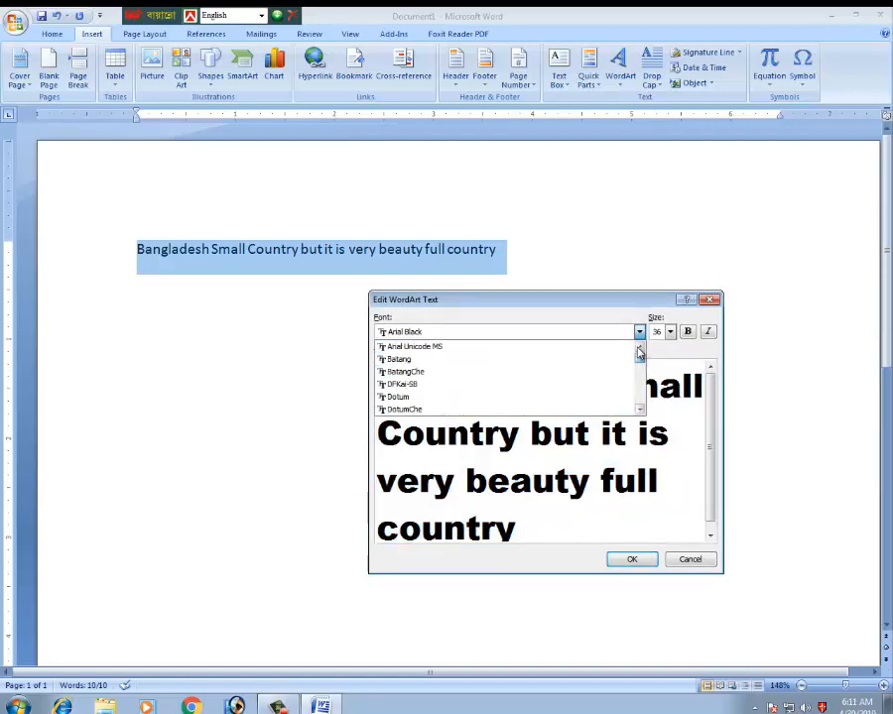
left_click(469, 361)
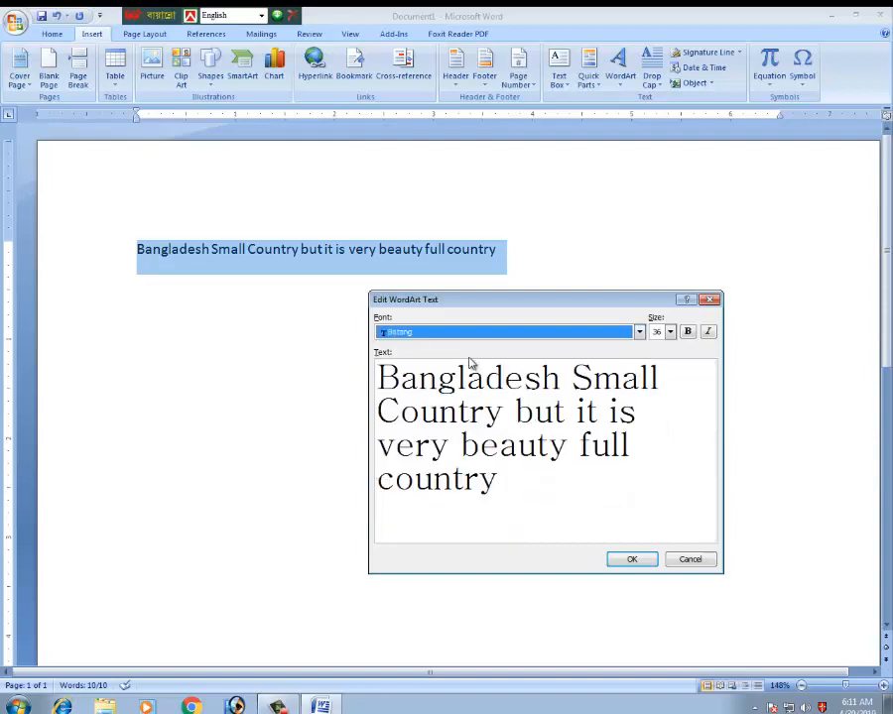
left_click(640, 331)
left_click(534, 373)
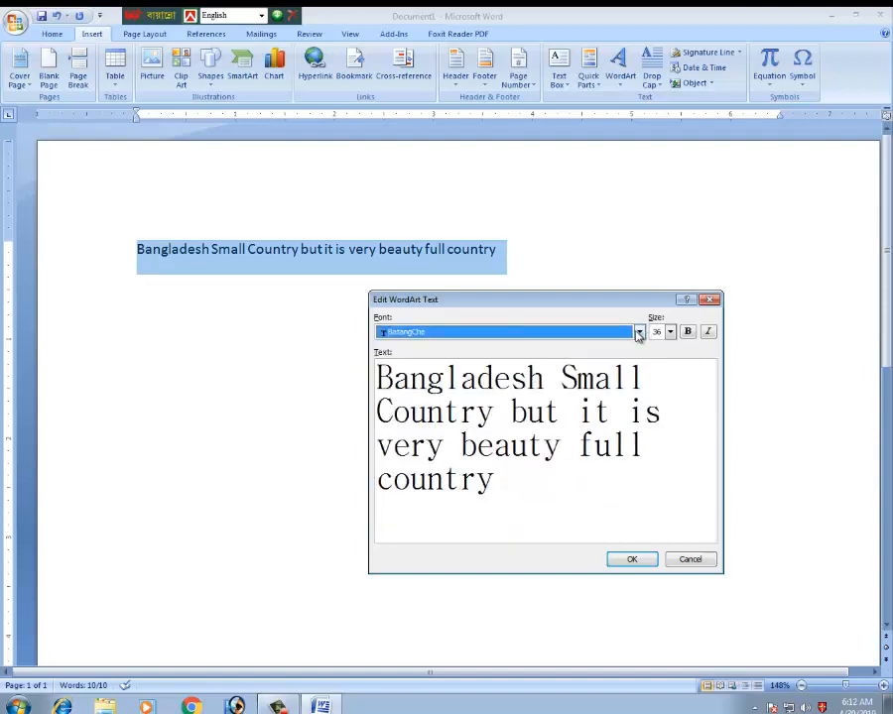
left_click(640, 331)
left_click(458, 399)
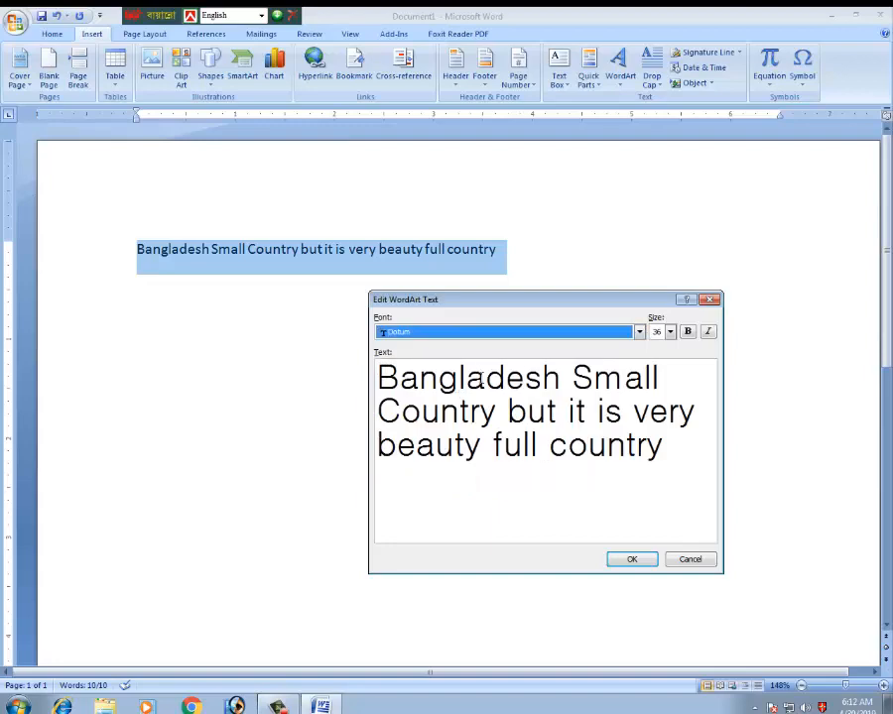
Set the WordArt text to size 44, bold and italic, and insert it into the document.
left_click(671, 332)
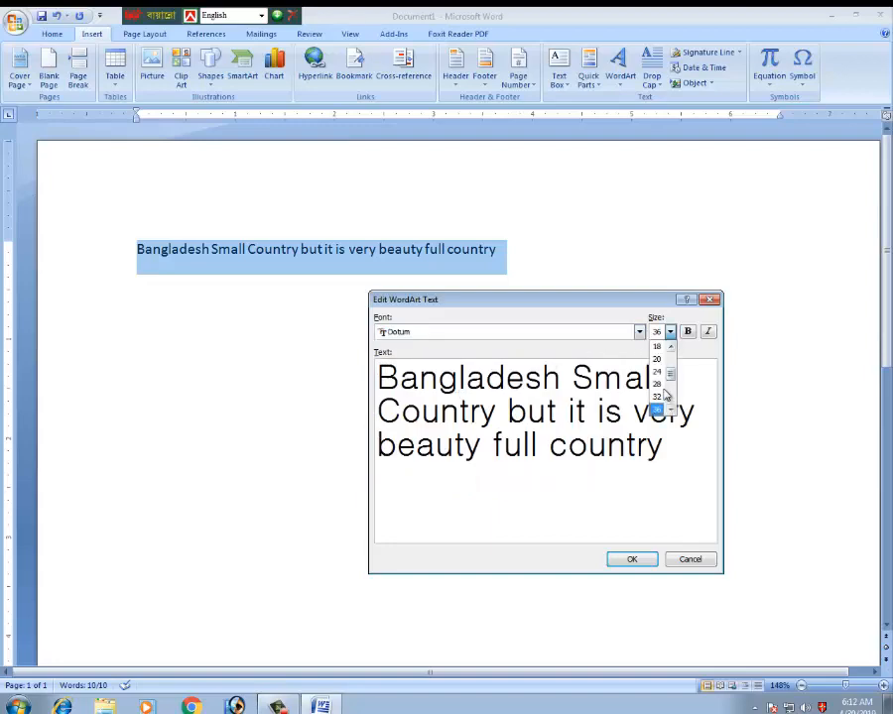
scroll(669, 377, "down", 2)
left_click(657, 373)
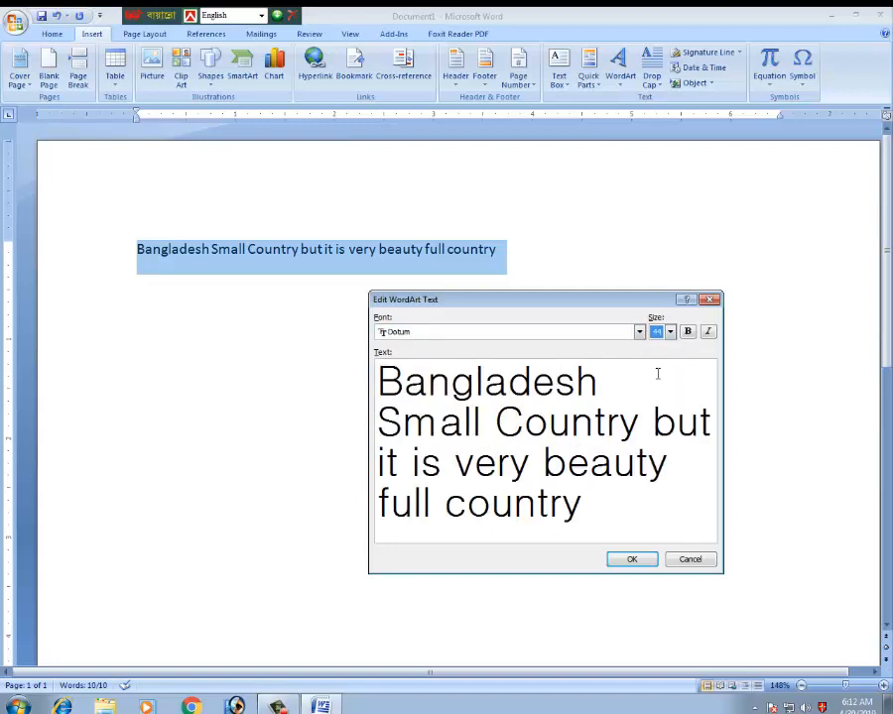
left_click(687, 332)
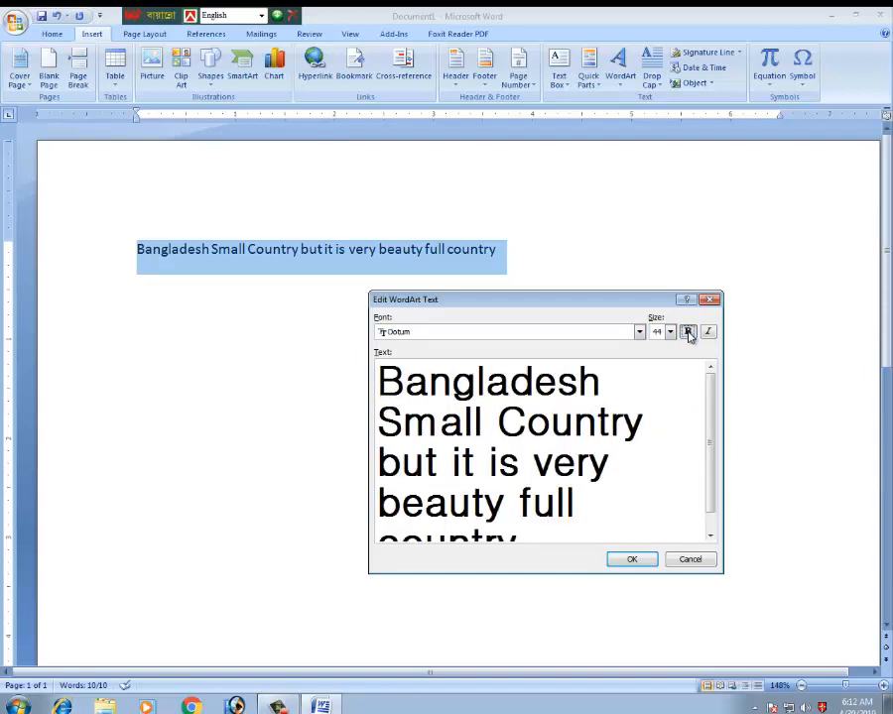
left_click(707, 333)
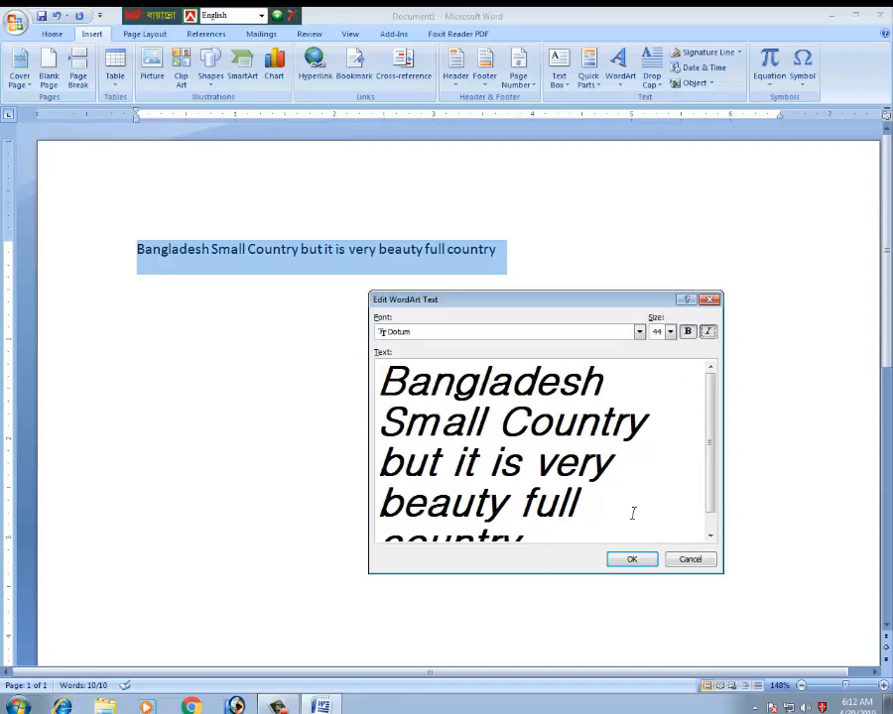
left_click(631, 560)
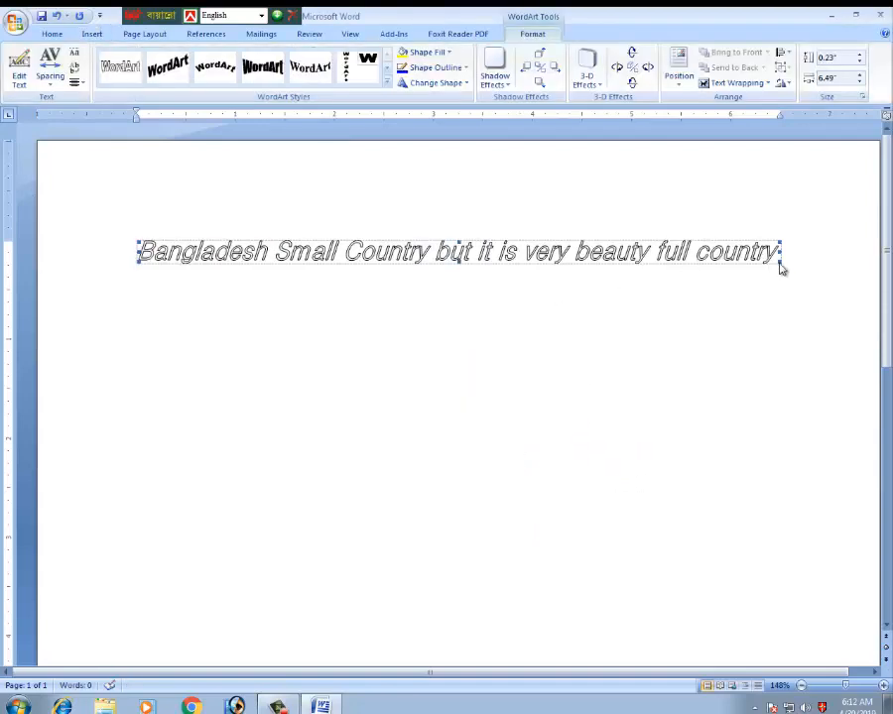
Enlarge the WordArt to about 1.26" high and 6.99" wide.
left_click_drag(783, 262, 790, 364)
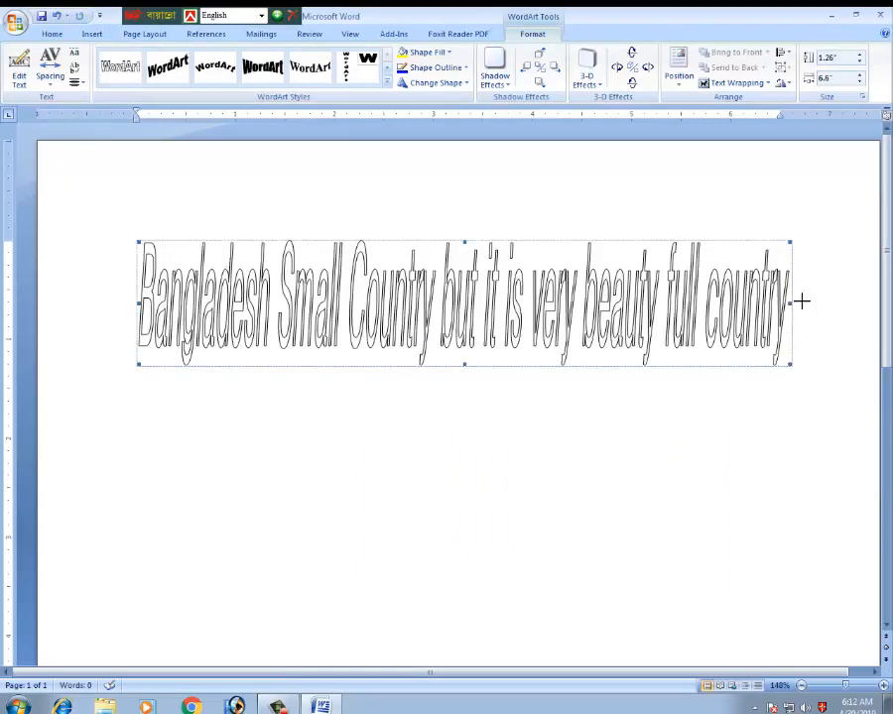
left_click_drag(801, 300, 840, 301)
left_click_drag(486, 288, 458, 342)
left_click(463, 306)
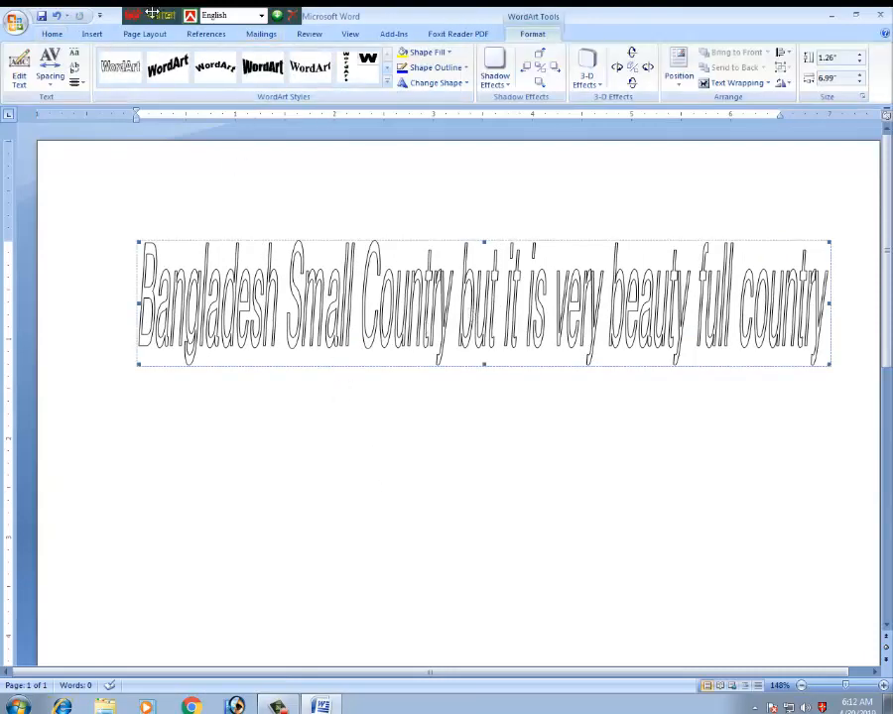
Apply the black arched style to the WordArt and resize it to about 3.82" high and 5.97" wide.
left_click_drag(152, 12, 762, 14)
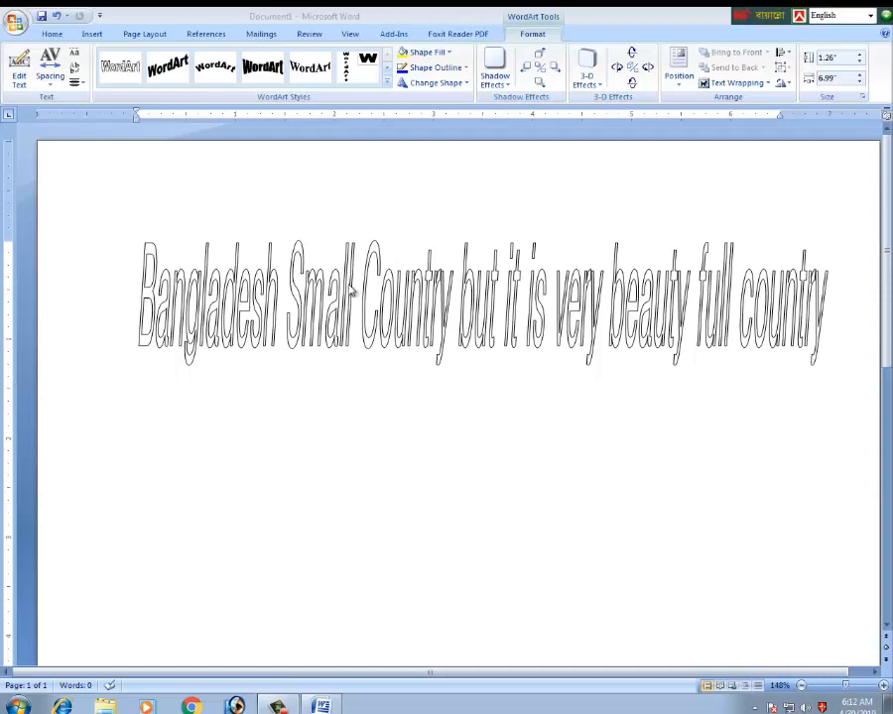
left_click(543, 293)
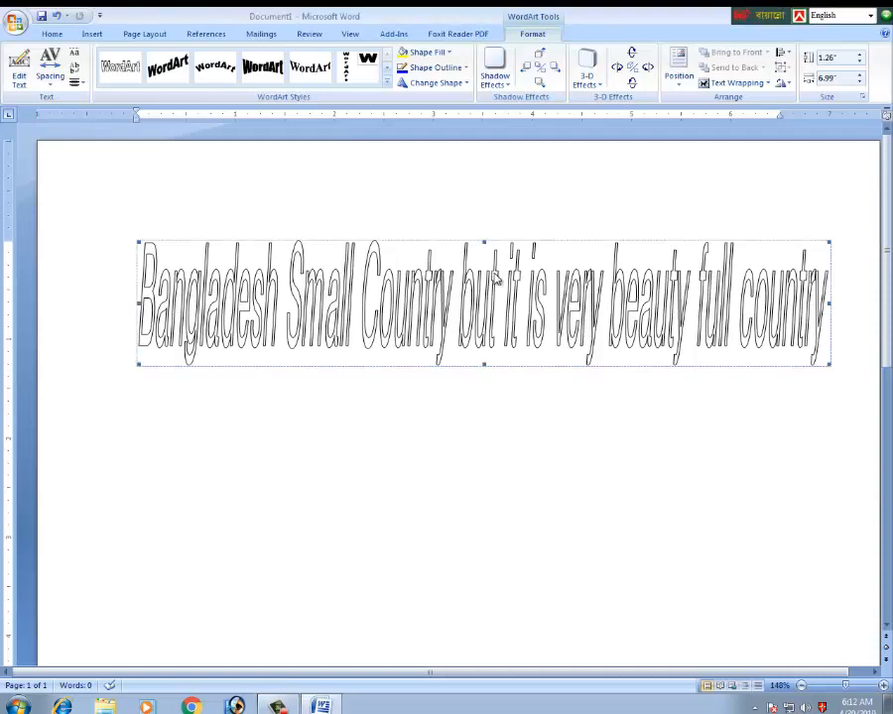
left_click(174, 62)
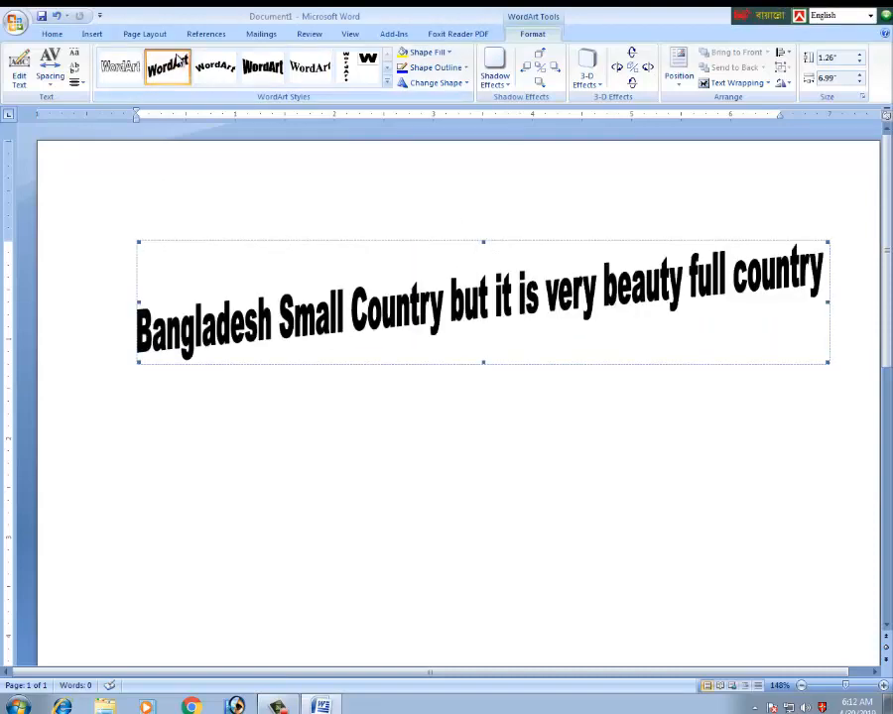
left_click(215, 66)
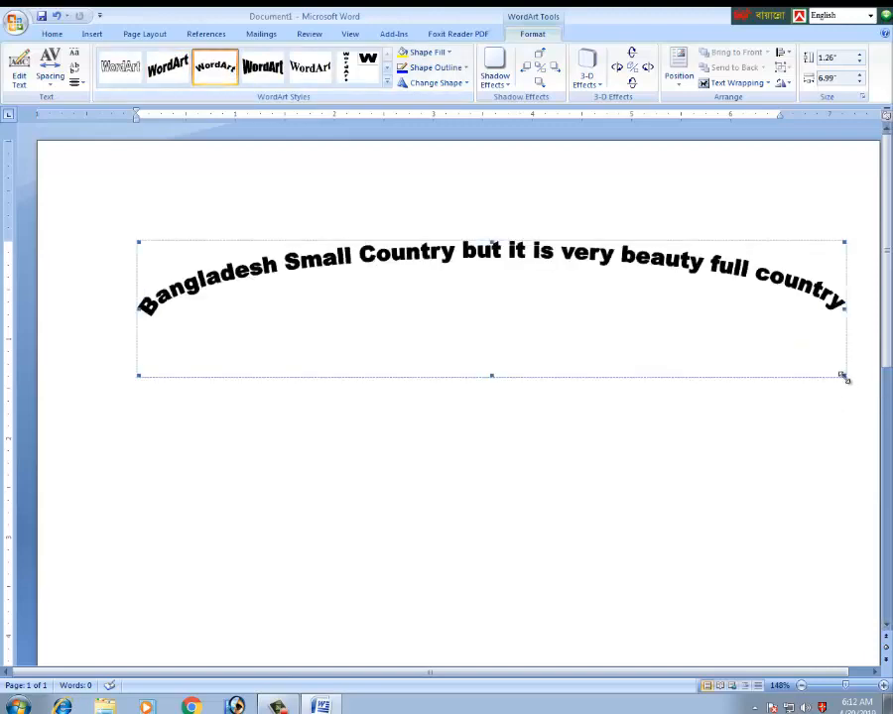
left_click_drag(844, 374, 748, 553)
scroll(597, 366, "up", 2)
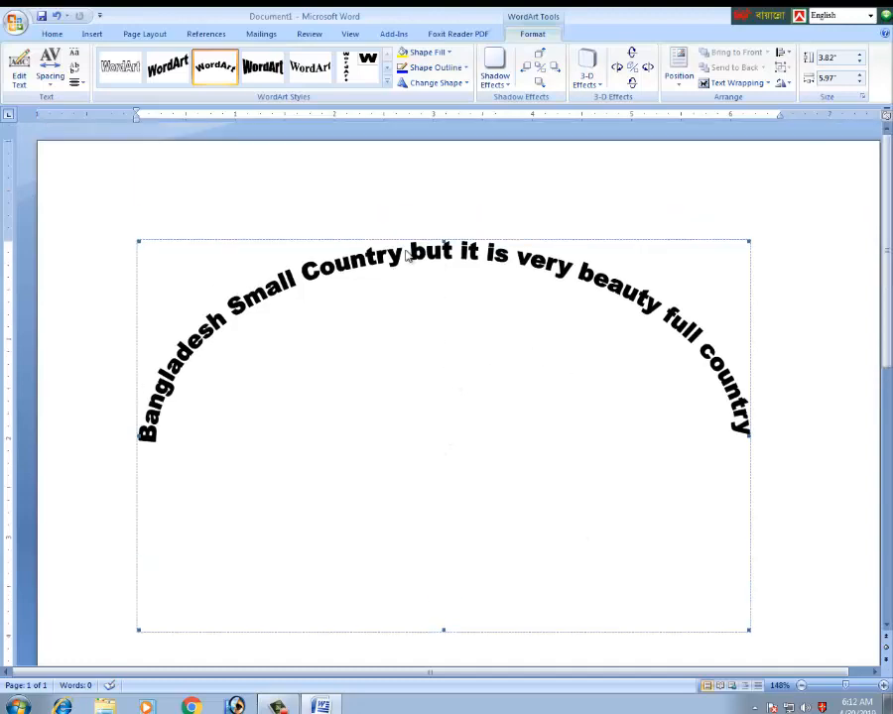
Set the wrapping style of the arched WordArt to Behind text.
right_click(486, 263)
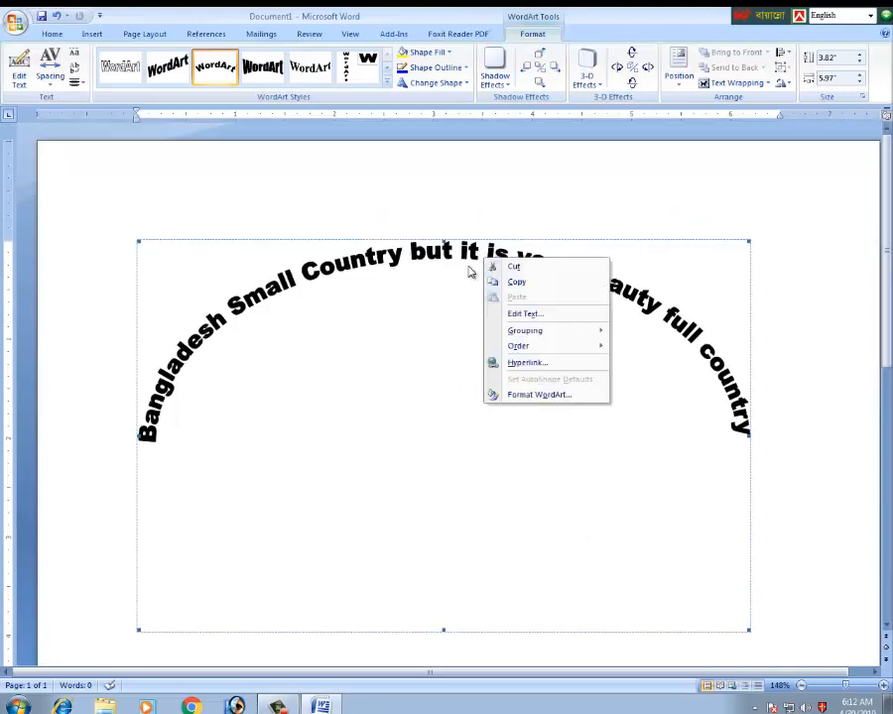
left_click(553, 396)
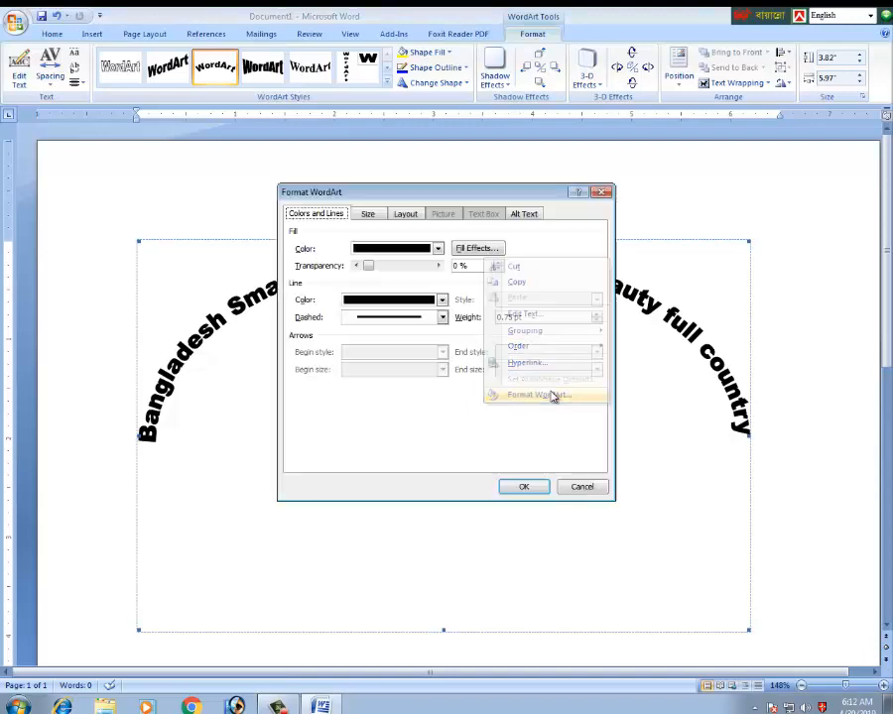
left_click(406, 216)
left_click(516, 275)
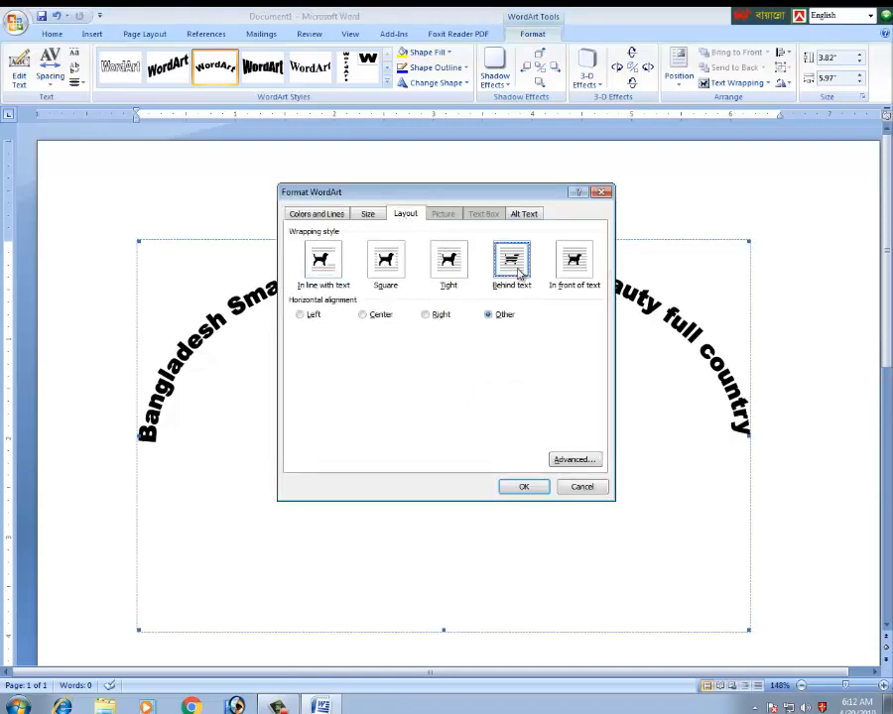
left_click(519, 488)
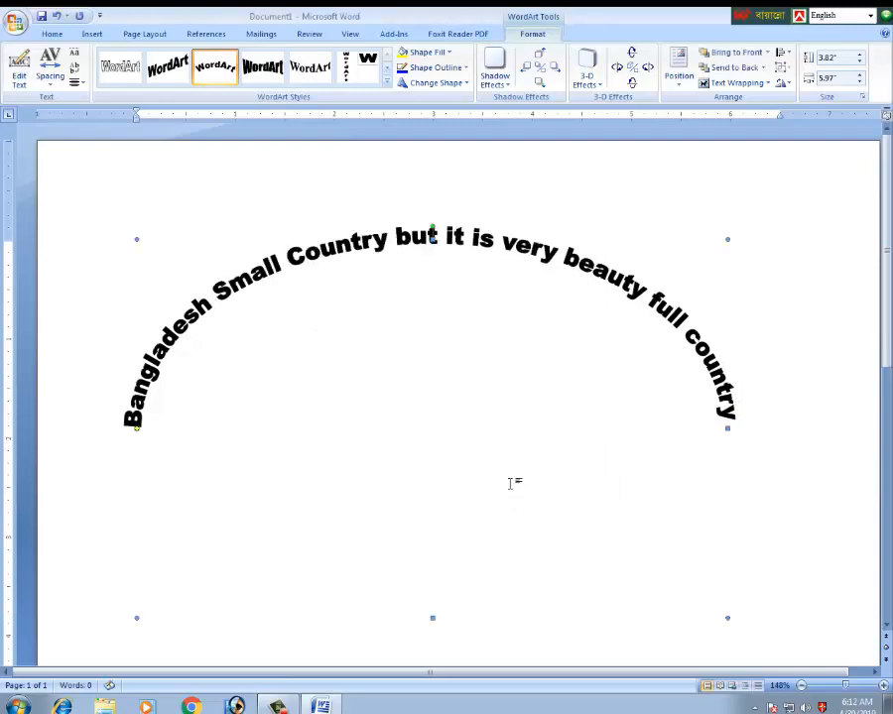
Add the word "Bangladesh" beneath the WordArt arch and center it on the page.
left_click(329, 370)
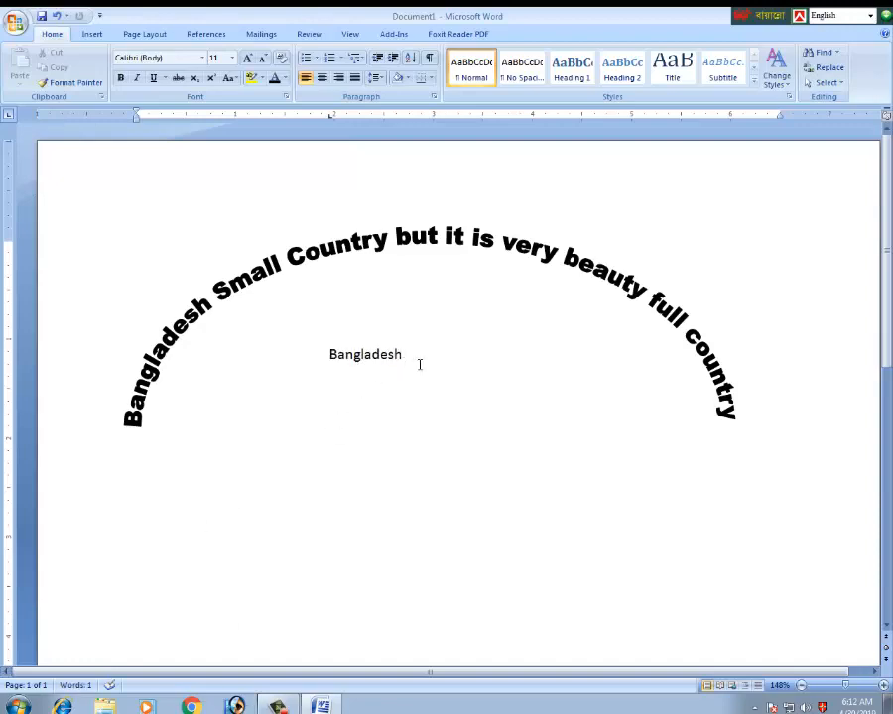
key("ctrl+a")
left_click(321, 77)
left_click(526, 355)
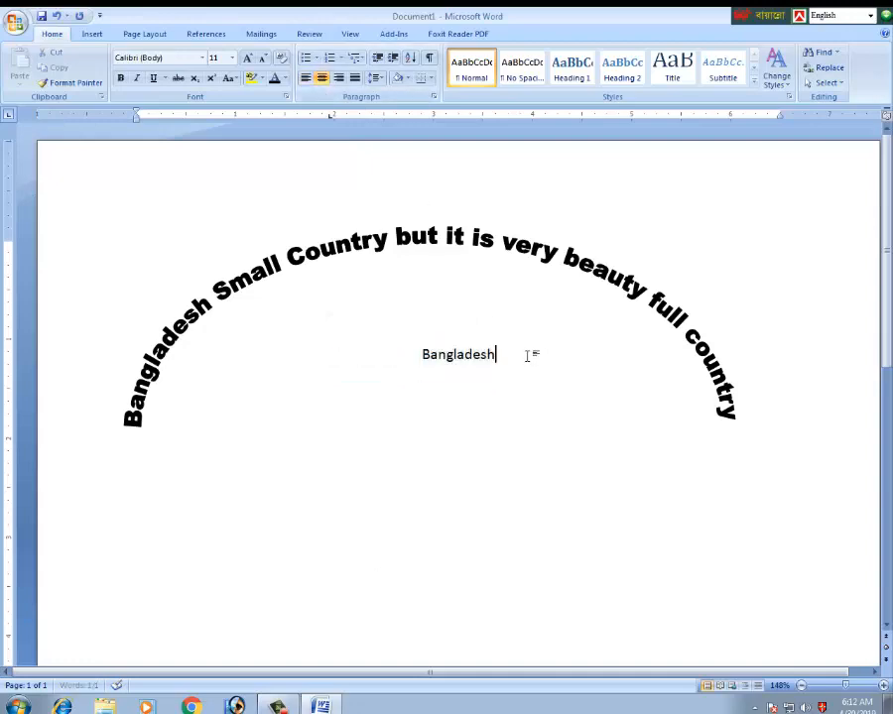
Enlarge the centered word "Bangladesh" to 26 pt.
key("ctrl+a")
key("ctrl+bracketright")
key("ctrl+bracketright")
key("ctrl+bracketright")
key("ctrl+bracketright")
key("ctrl+bracketright")
key("ctrl+bracketright")
key("ctrl+bracketright")
key("ctrl+bracketright")
key("ctrl+bracketright")
key("ctrl+bracketright")
key("ctrl+bracketright")
key("ctrl+bracketright")
key("ctrl+bracketright")
key("ctrl+bracketright")
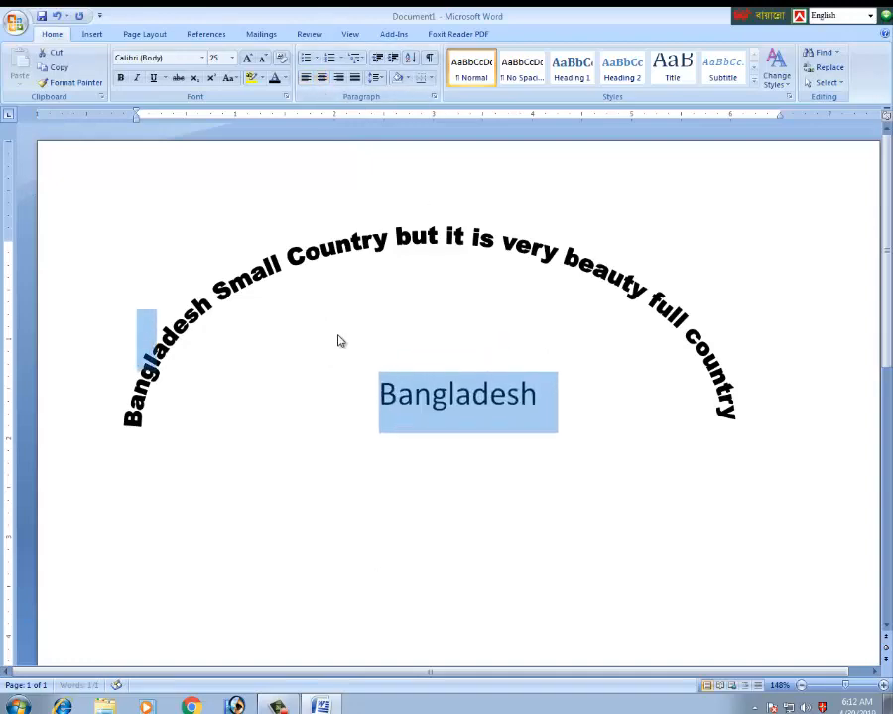
key("ctrl+bracketright")
left_click(447, 325)
Move the arched WordArt slightly to the right and down around the word "Bangladesh".
left_click(455, 232)
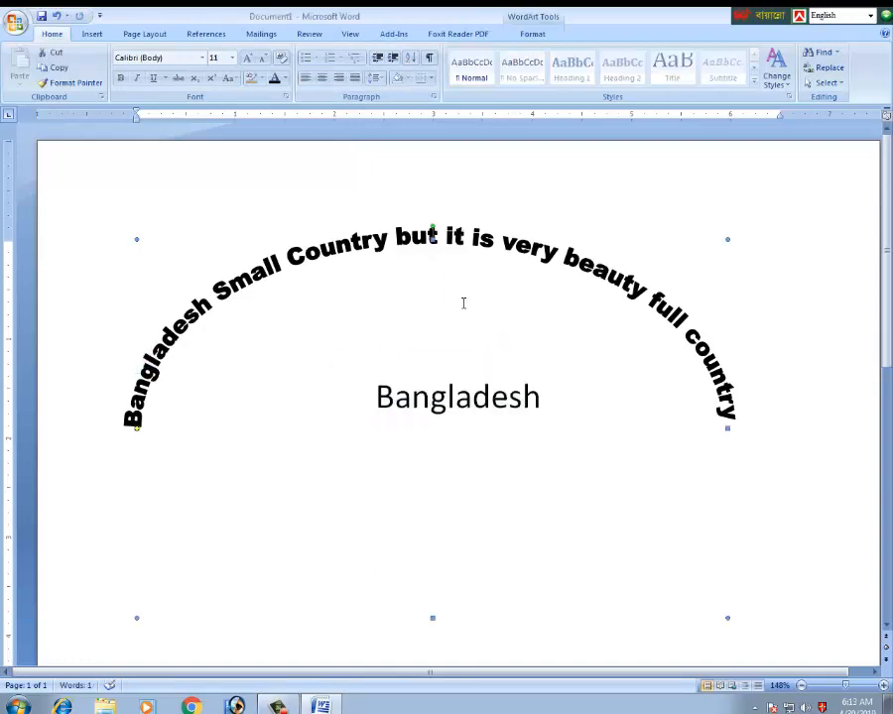
left_click_drag(457, 238, 509, 258)
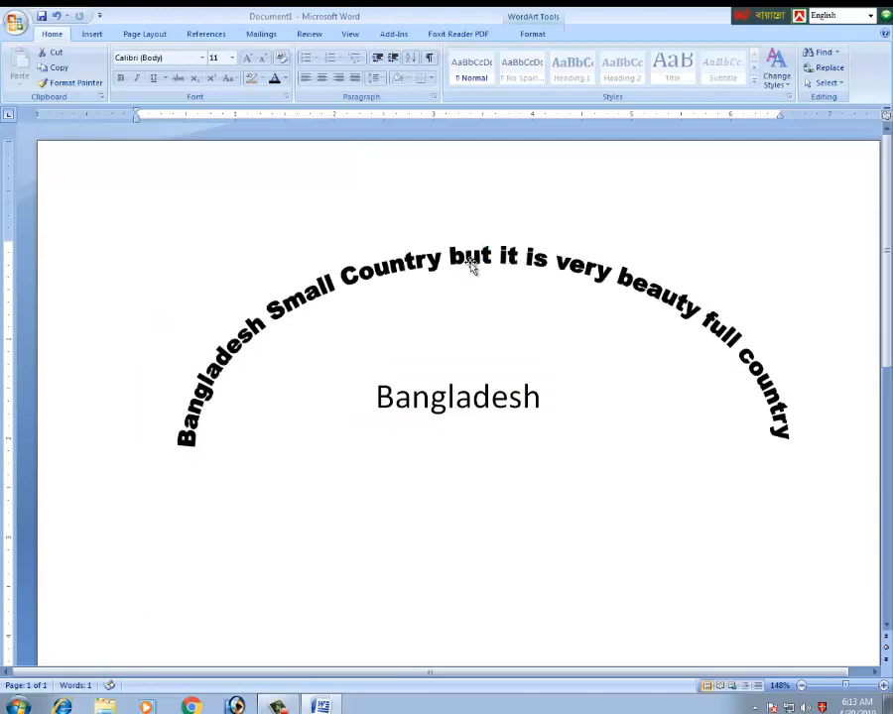
Apply the black serif curved style from the first row of WordArt styles to the arched WordArt.
left_click(472, 266)
left_click(496, 258)
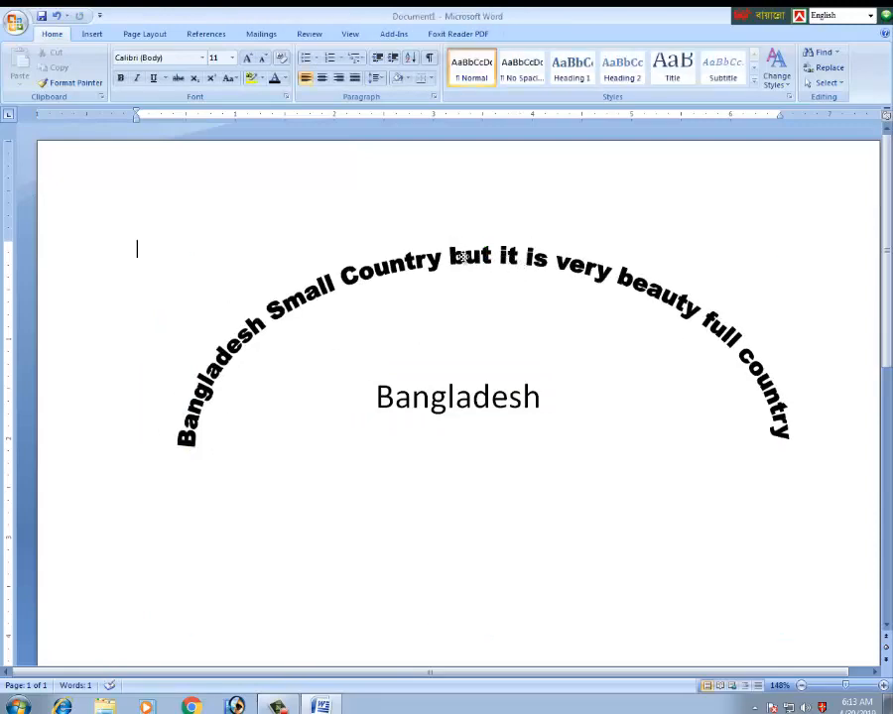
left_click(462, 257)
left_click(536, 12)
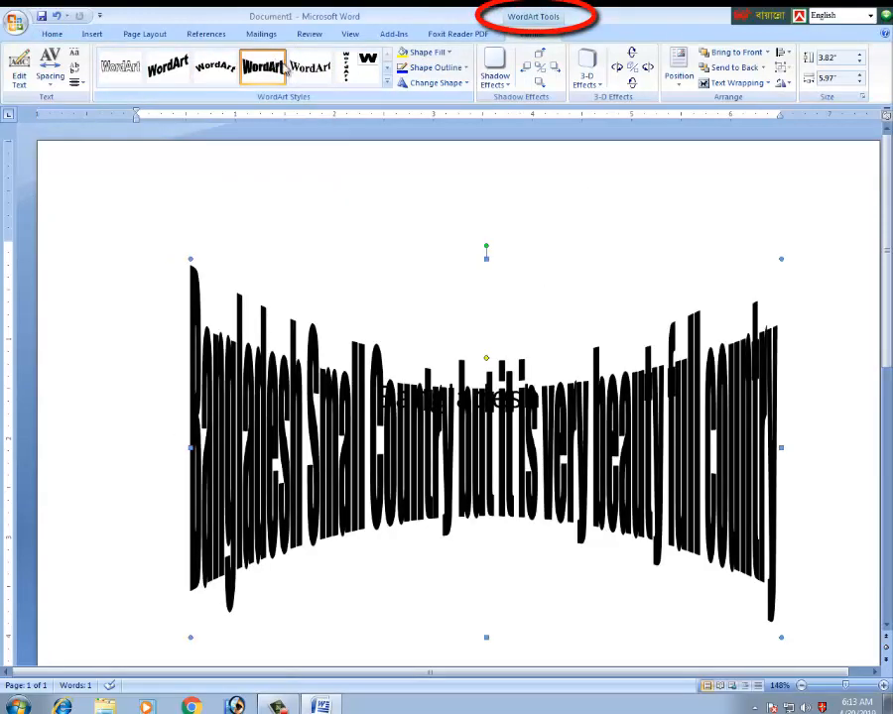
left_click(388, 81)
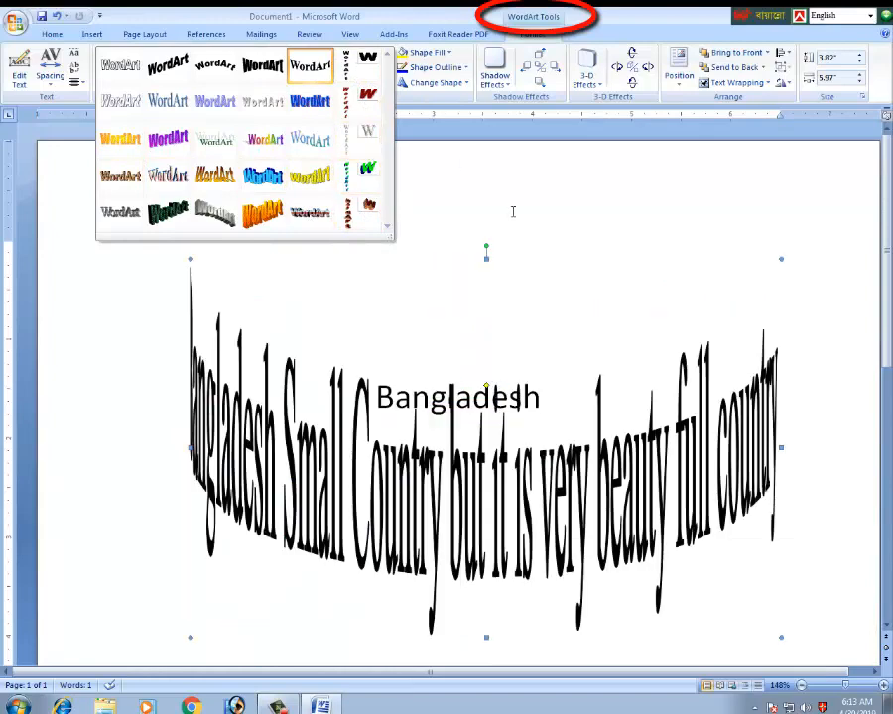
left_click(510, 215)
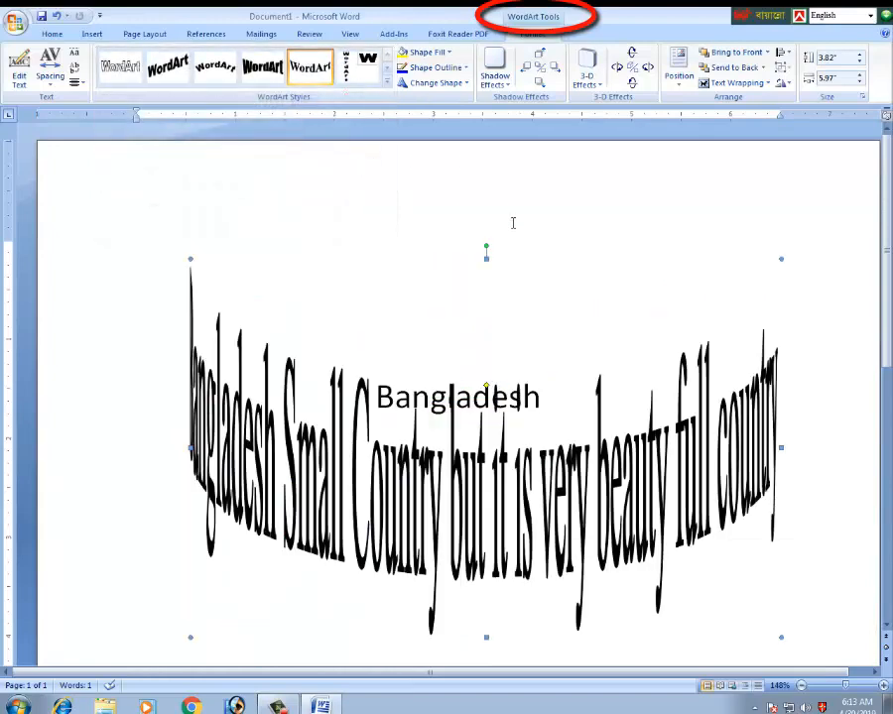
Fill the curved WordArt with light blue and give its letters a light green outline.
left_click(448, 55)
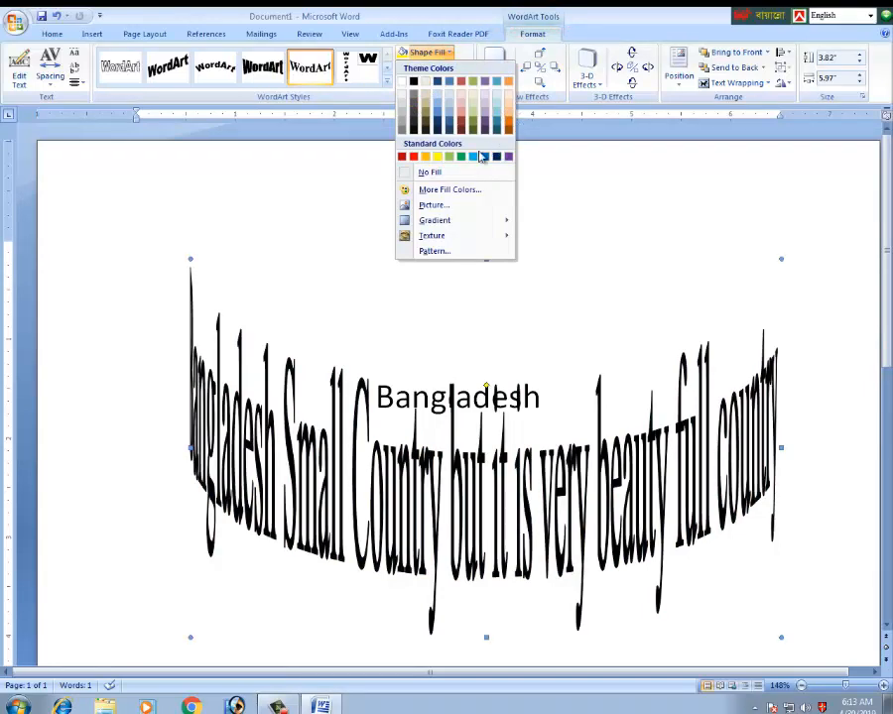
left_click(483, 157)
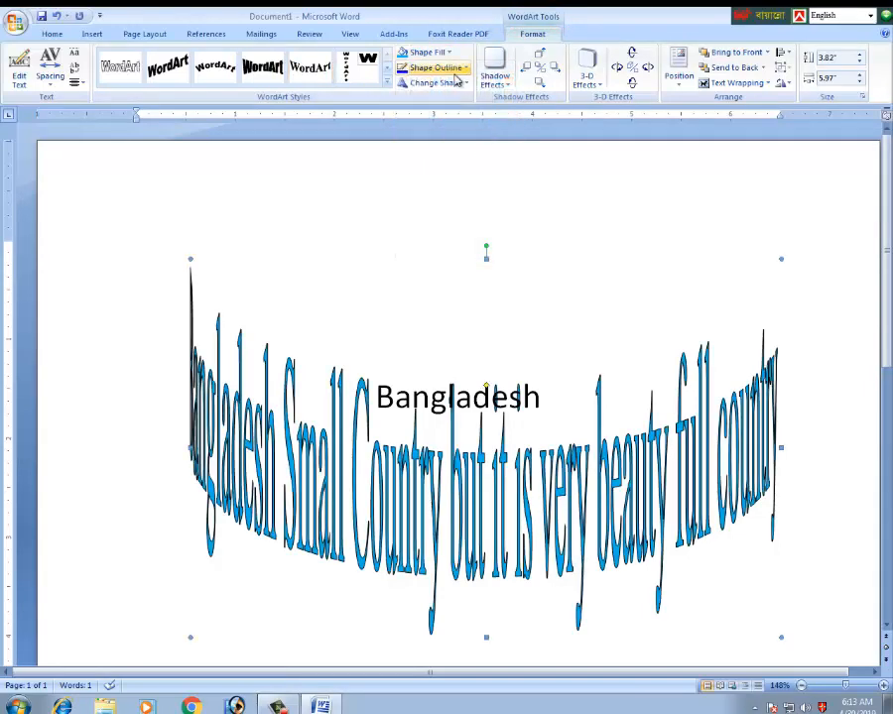
left_click(459, 68)
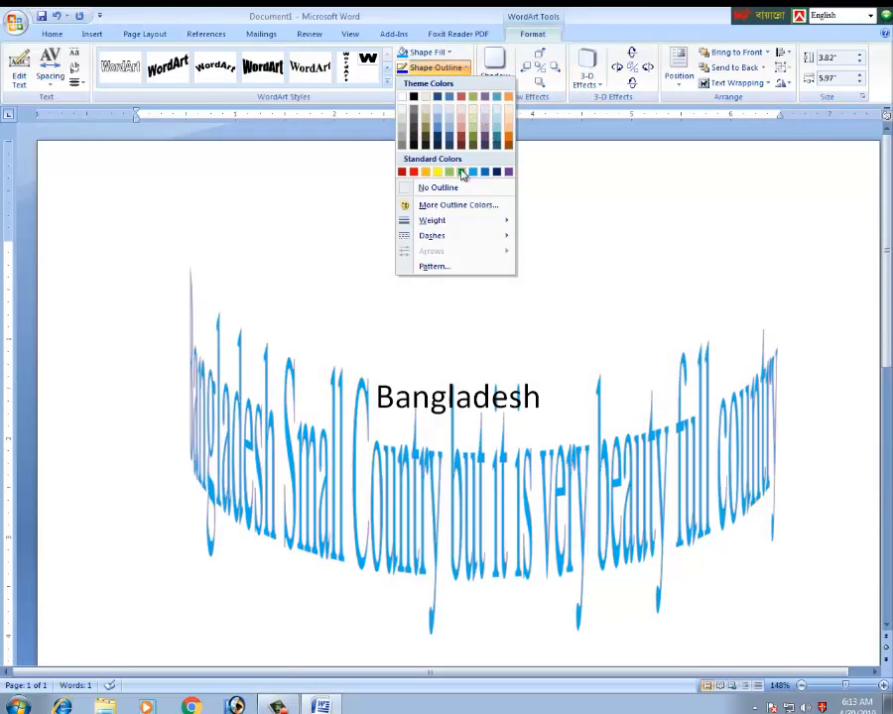
left_click(460, 171)
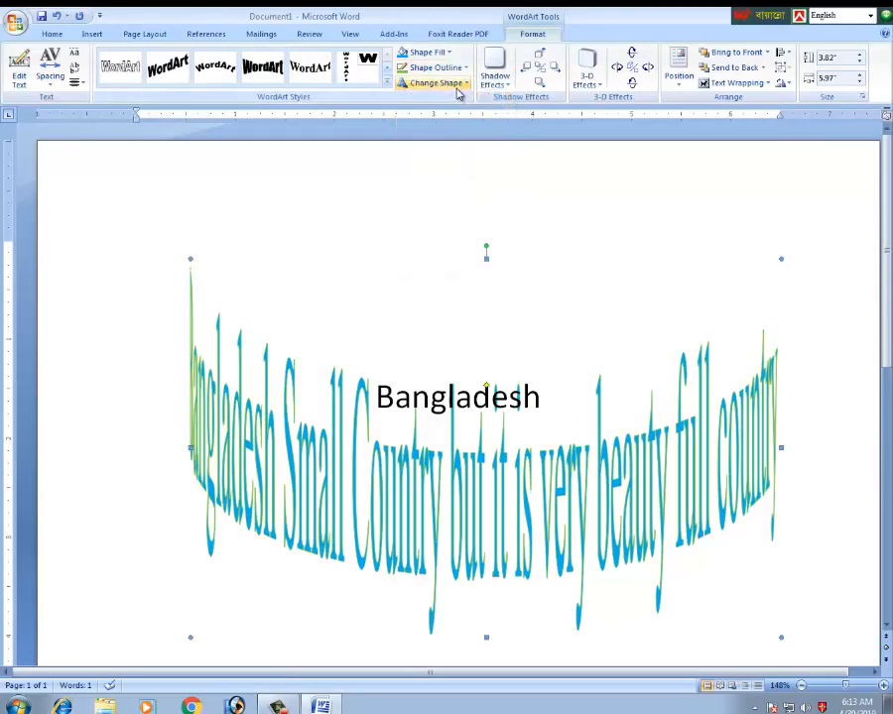
Warp the WordArt into the downward-pointing triangle shape and add a perspective shadow falling below it.
left_click(443, 84)
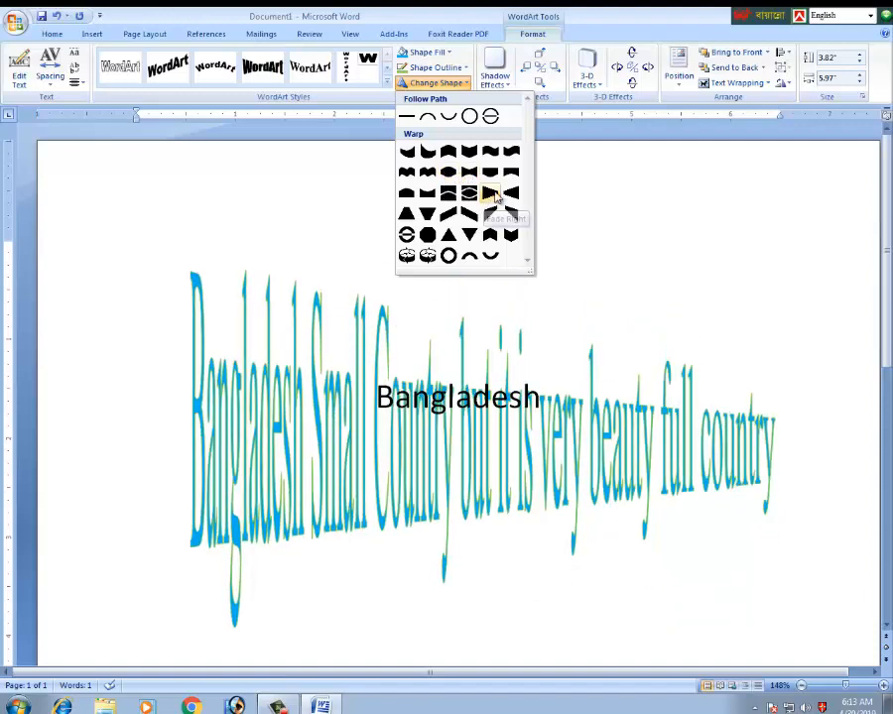
left_click(467, 236)
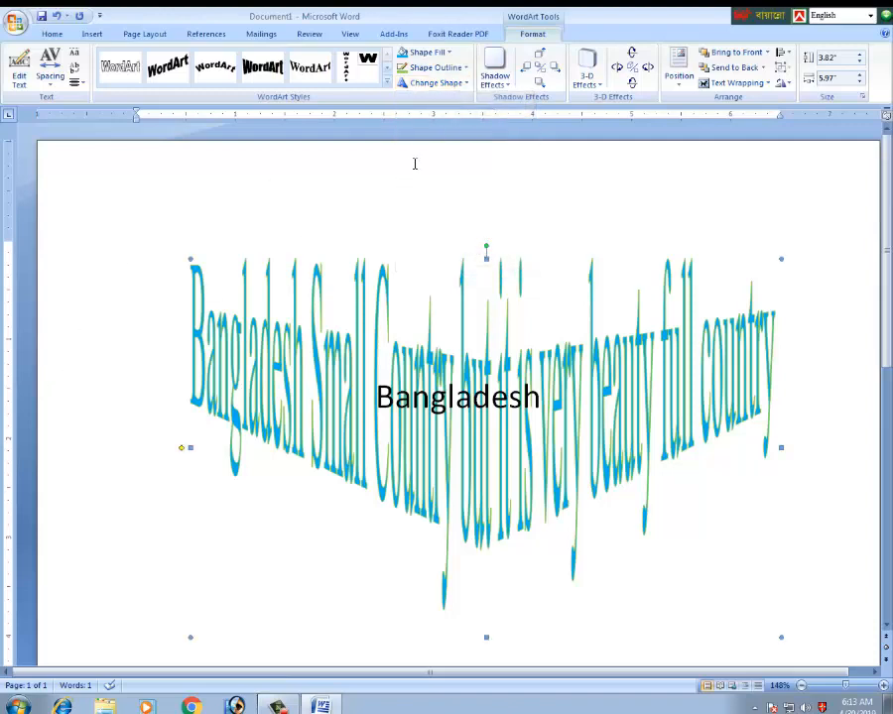
left_click(508, 86)
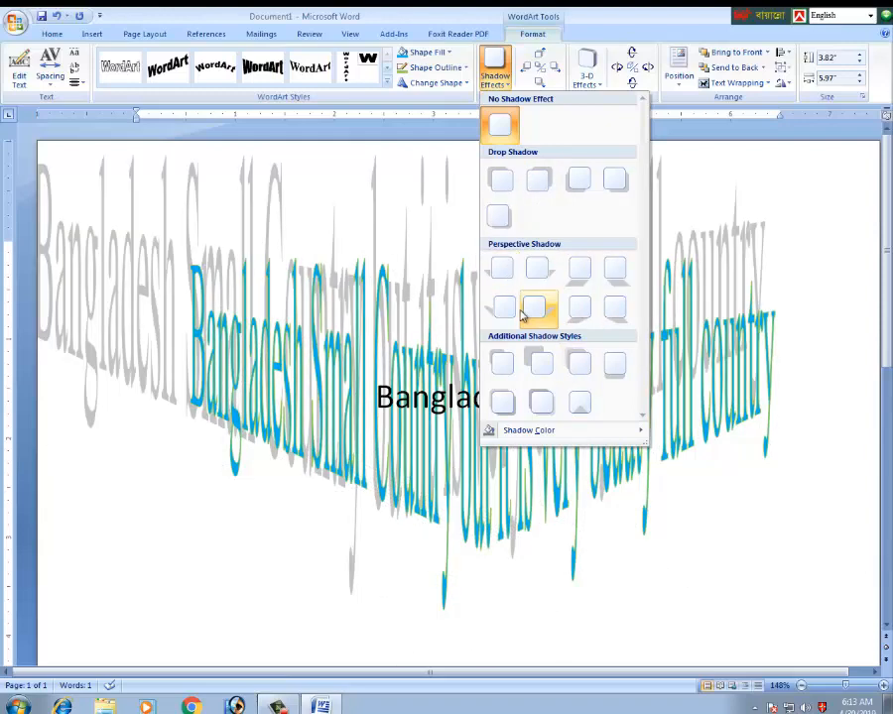
left_click(582, 274)
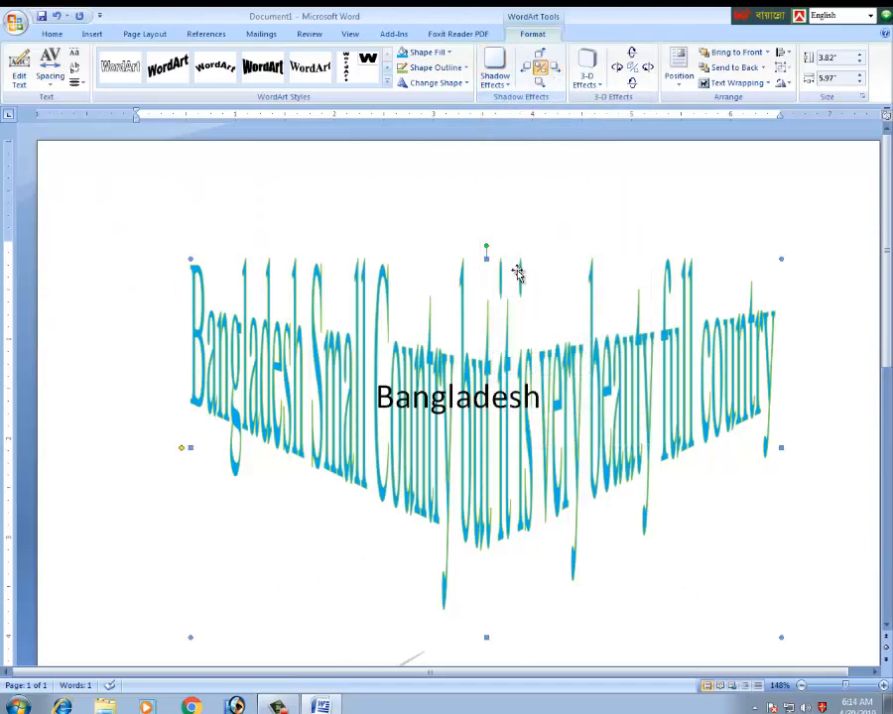
left_click(501, 319)
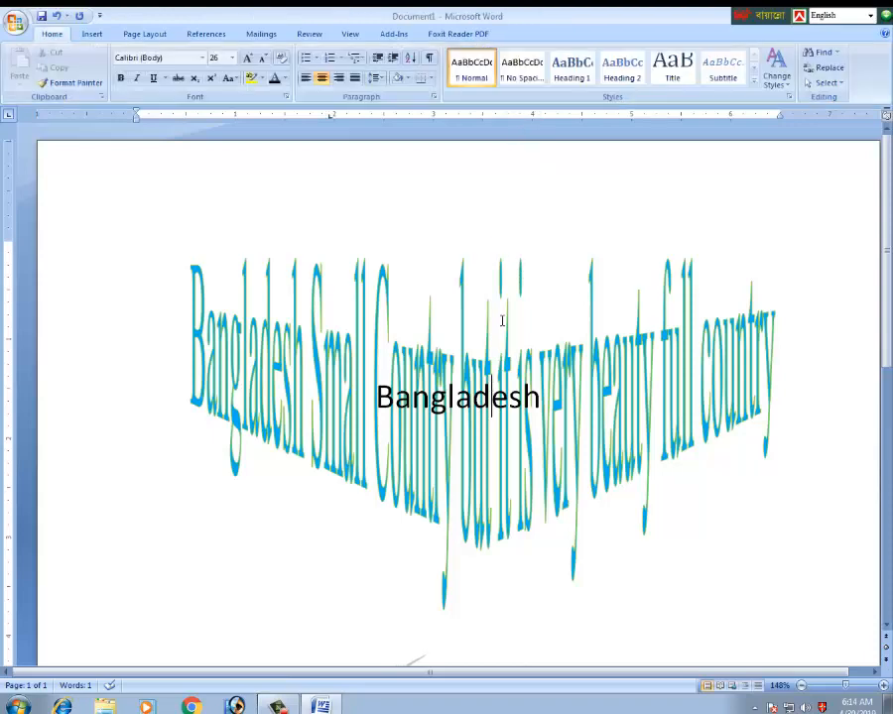
Try a perspective 3-D effect on the blue WordArt and replace it with the parallel wireframe effect.
left_click(502, 278)
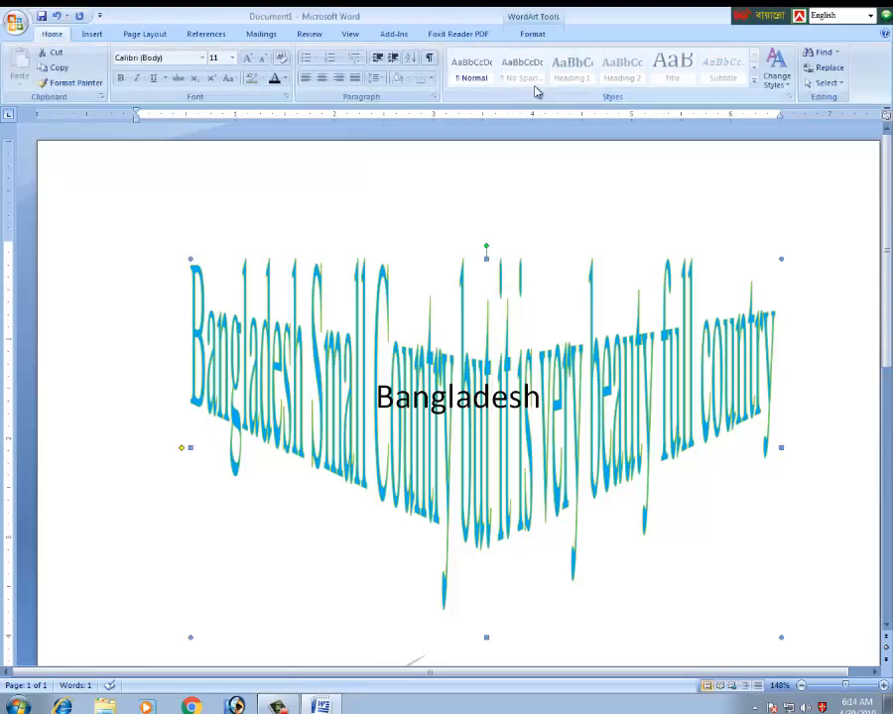
left_click(533, 33)
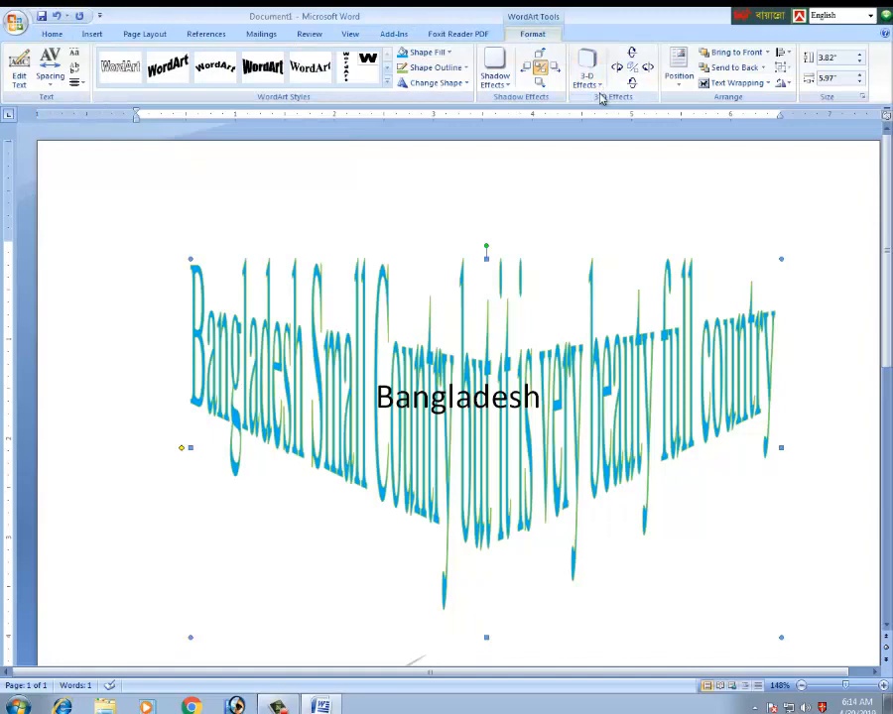
left_click(585, 67)
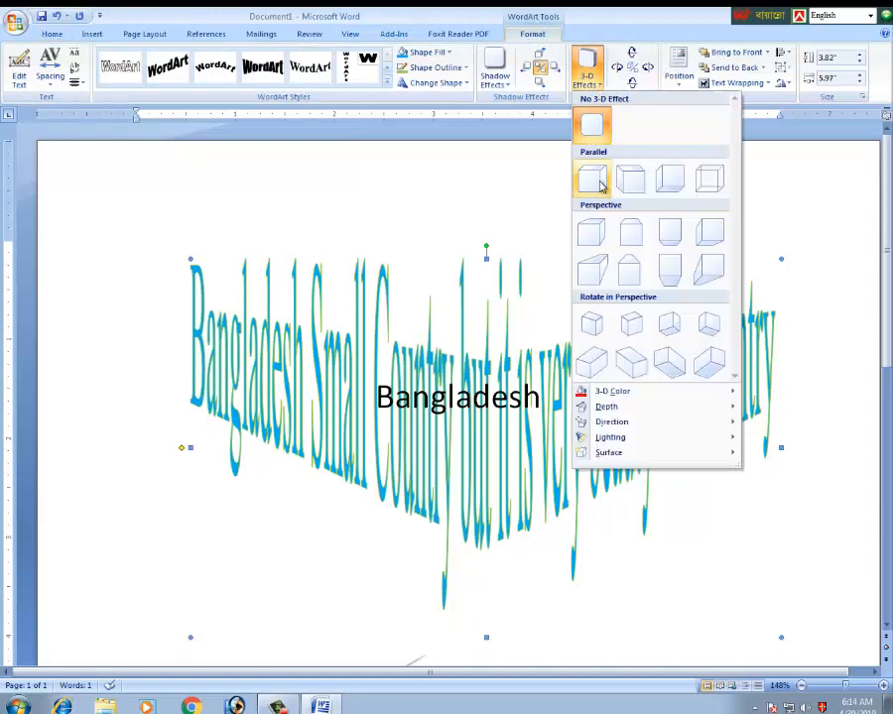
left_click(627, 270)
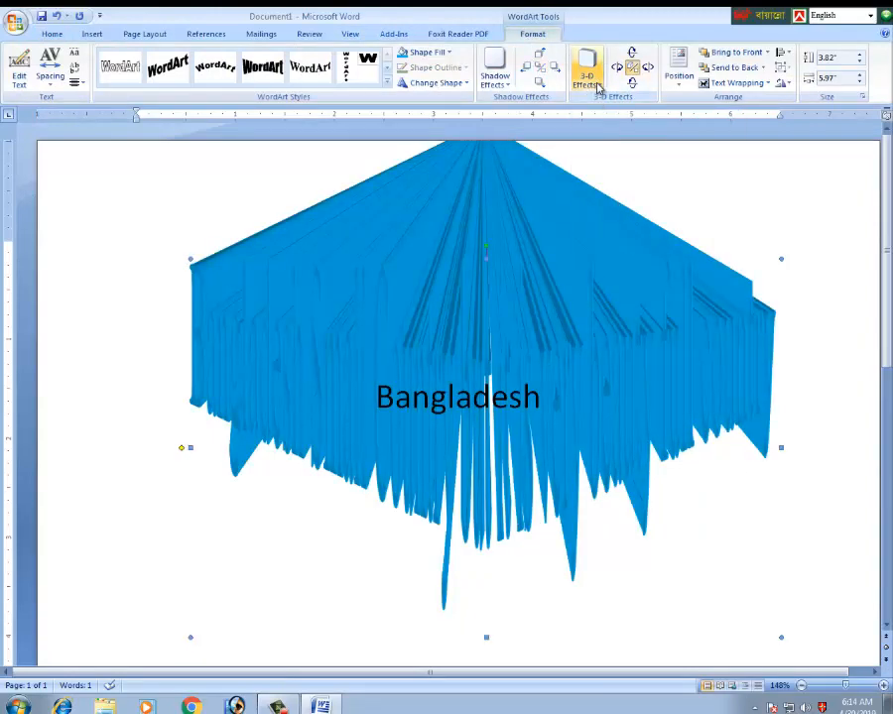
left_click(597, 84)
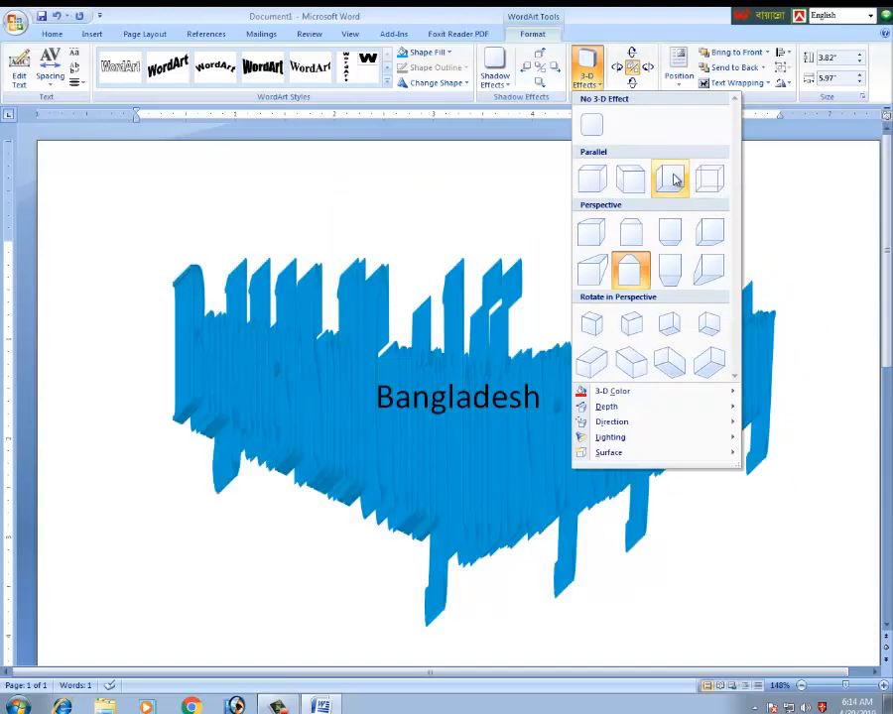
left_click(707, 179)
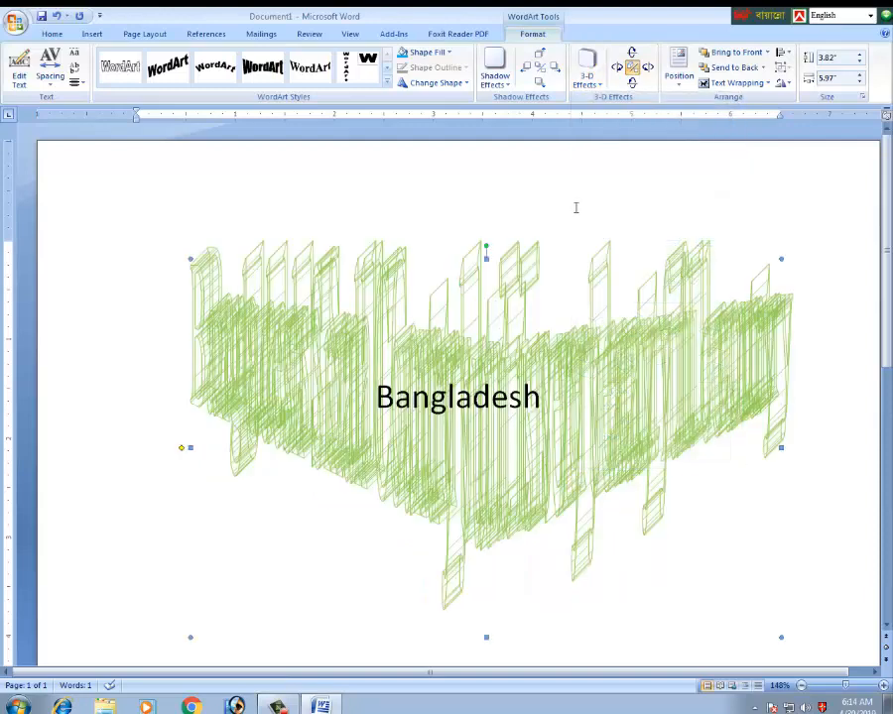
Delete the wireframe WordArt from behind the word "Bangladesh".
left_click(546, 408)
left_click(581, 361)
key("Delete")
Convert the centered word "Bangladesh" into WordArt using the black arched style from the first row.
left_click_drag(573, 400, 376, 397)
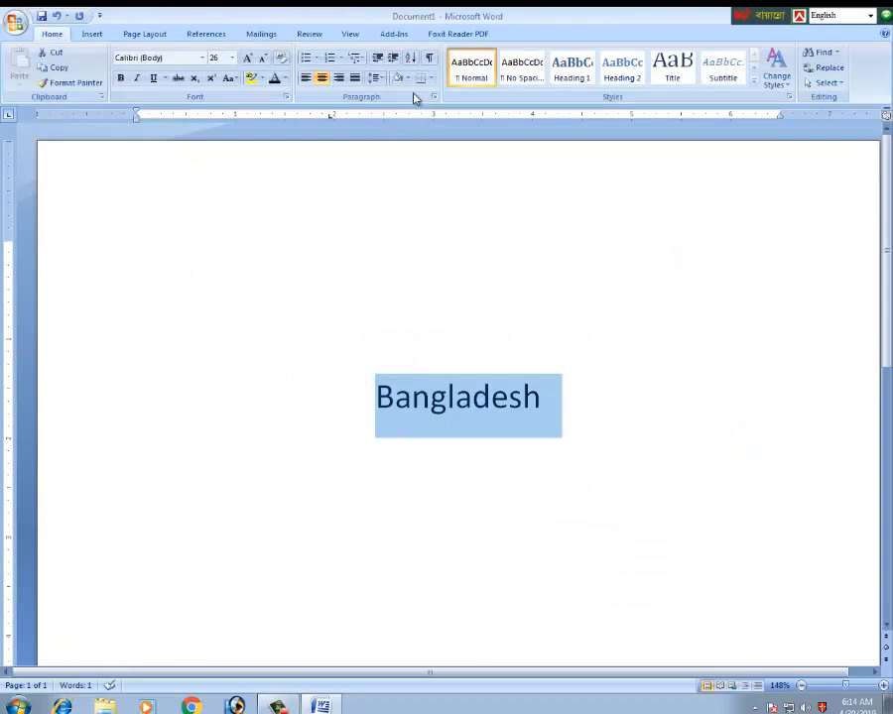
left_click(91, 34)
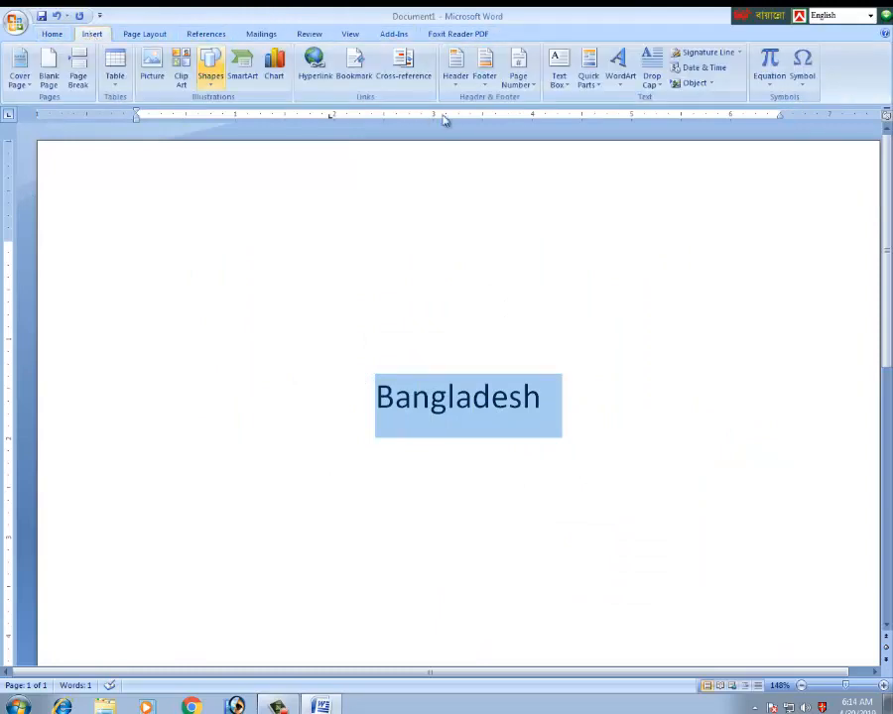
left_click(631, 79)
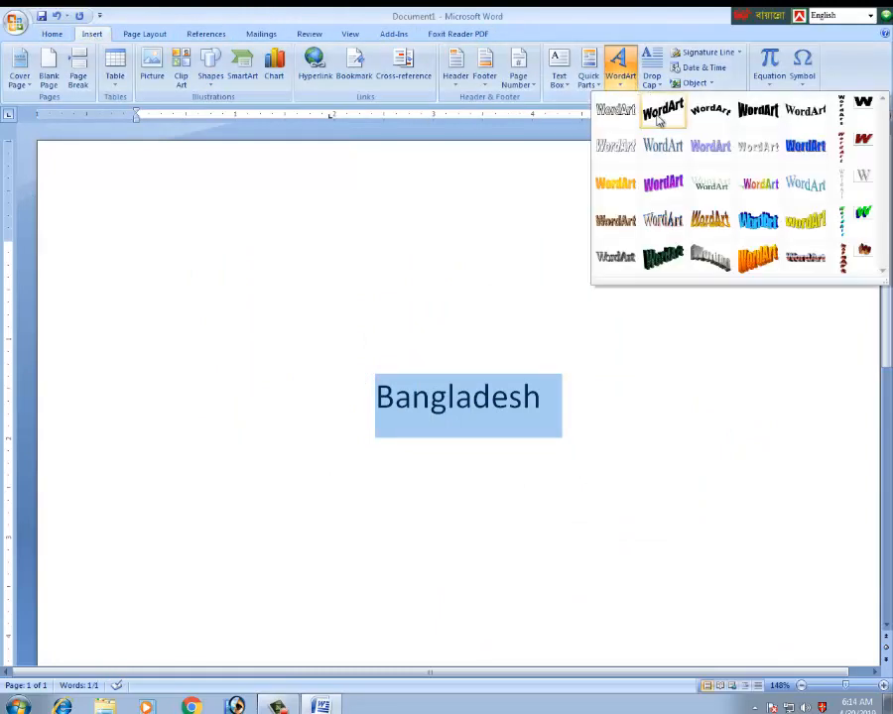
left_click(712, 117)
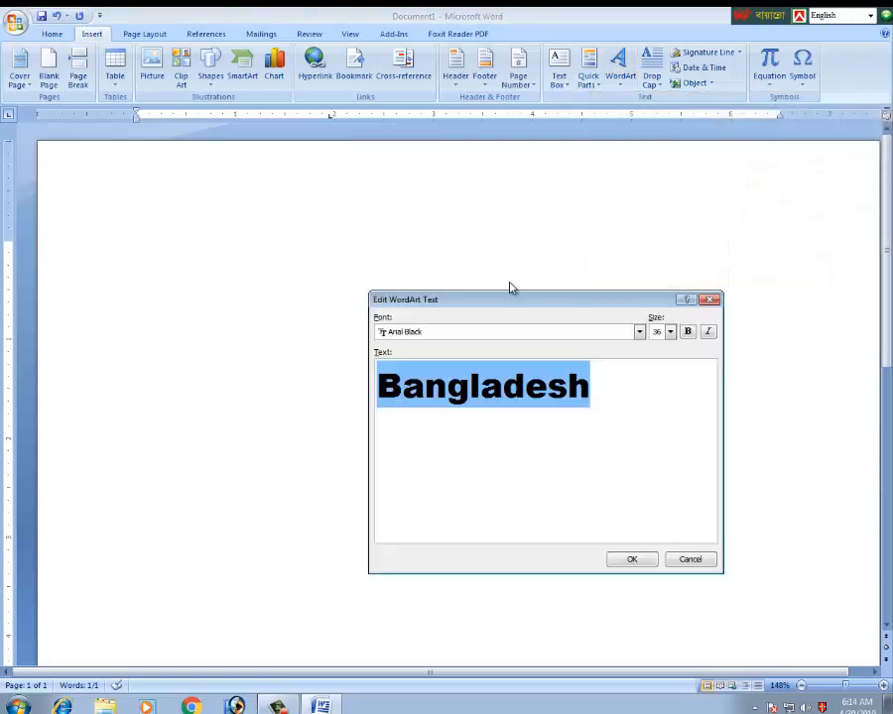
left_click(641, 557)
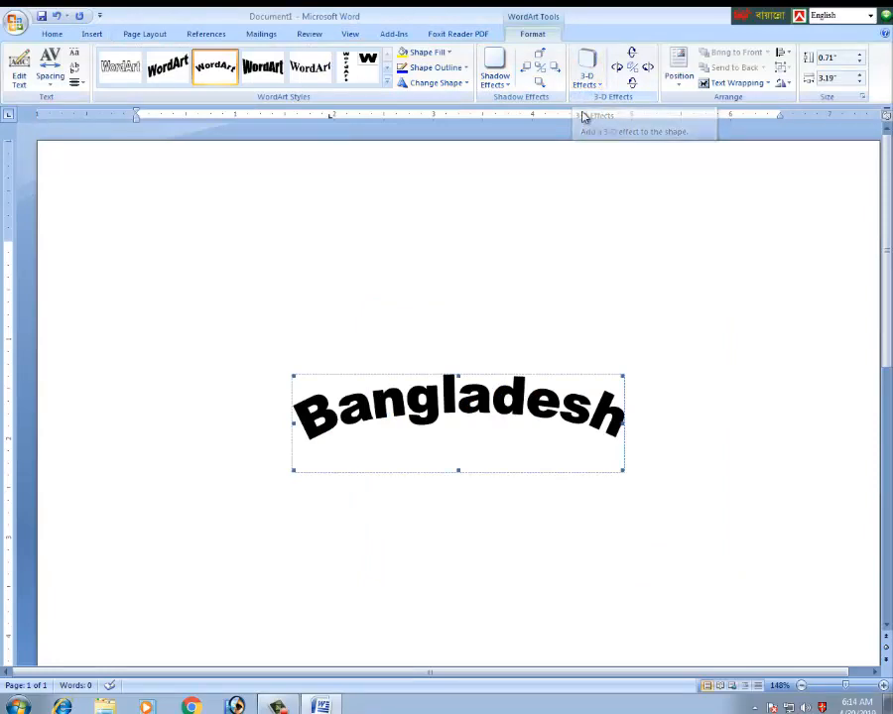
left_click(494, 72)
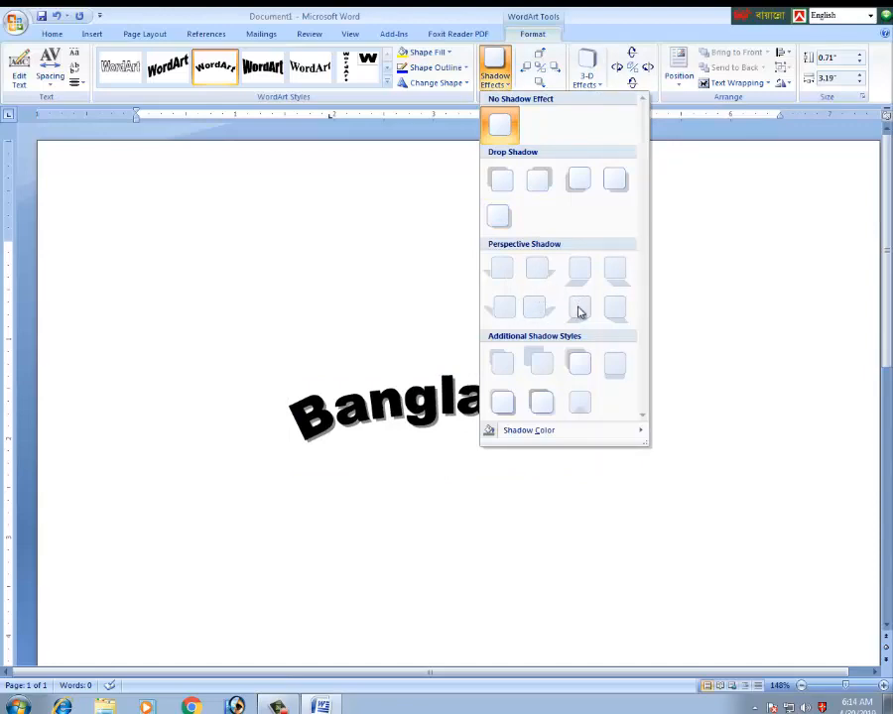
left_click(339, 234)
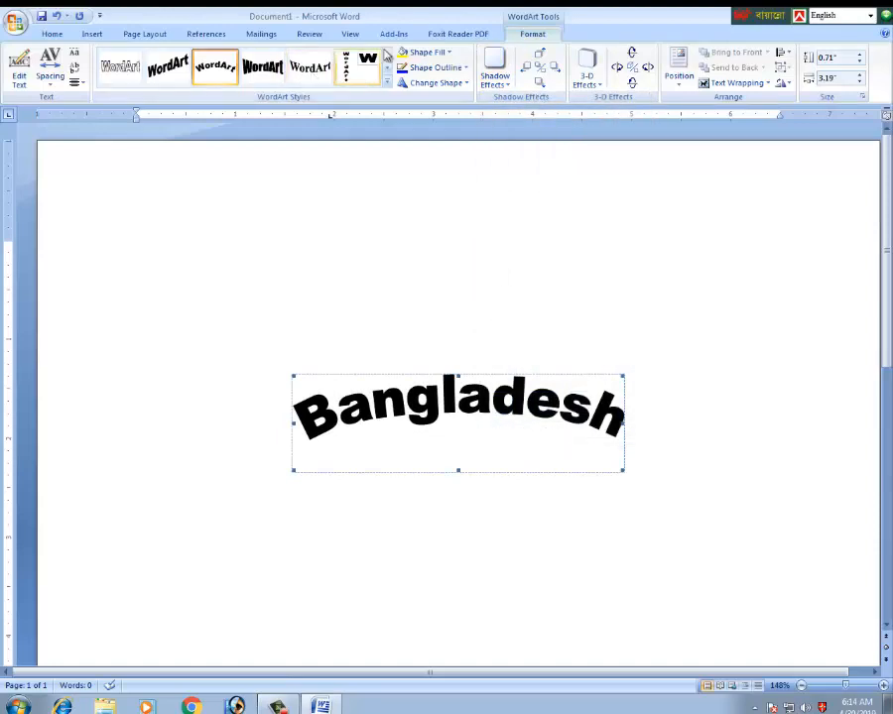
Restyle the "Bangladesh" WordArt with the blue-and-red metallic 3-D style and set its wrapping style to Behind text.
left_click(387, 83)
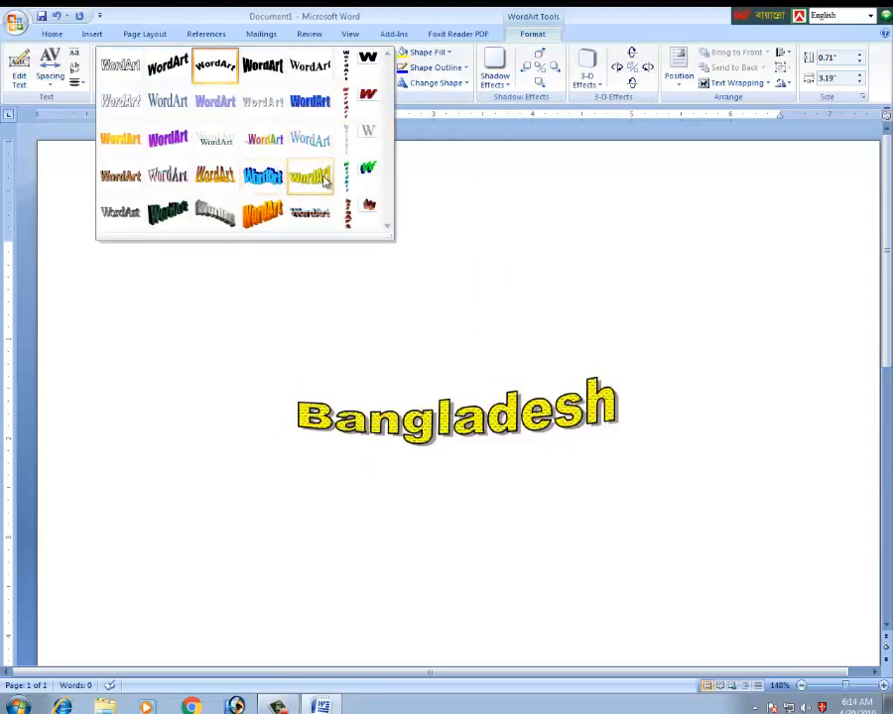
left_click(300, 221)
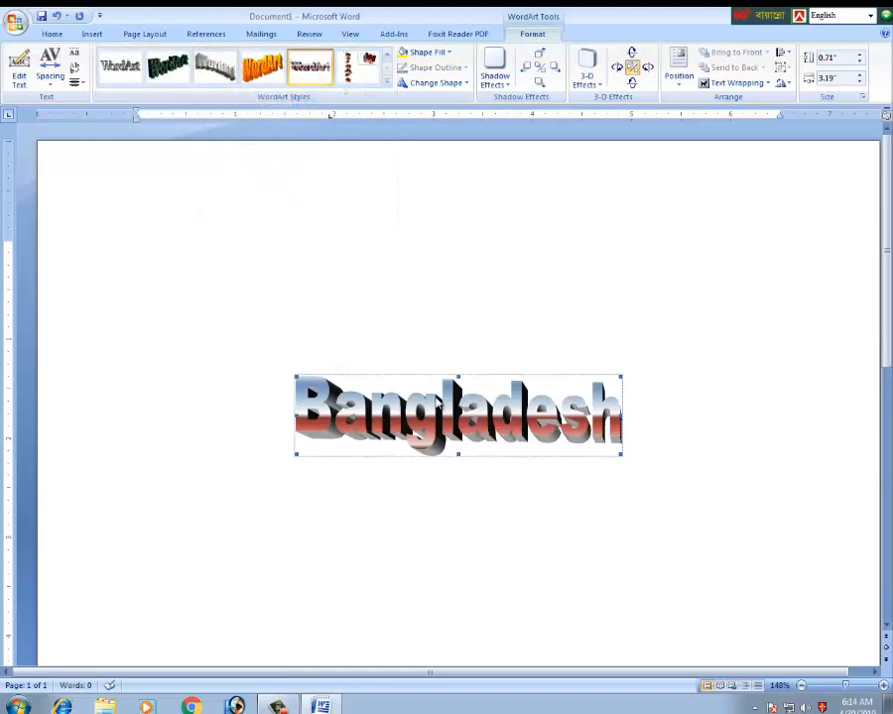
right_click(451, 415)
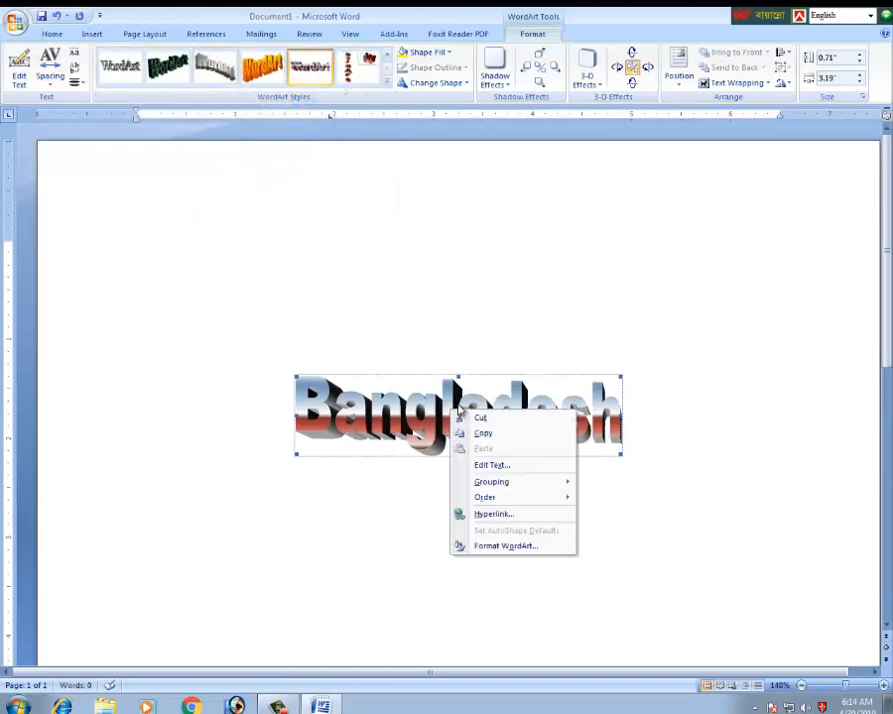
left_click(461, 542)
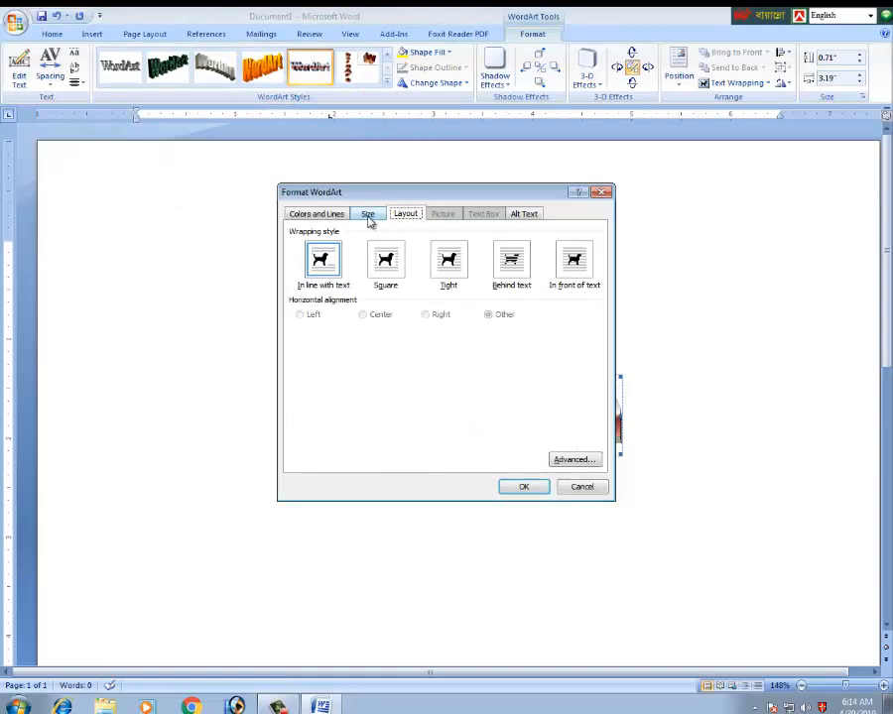
left_click(509, 263)
left_click(522, 484)
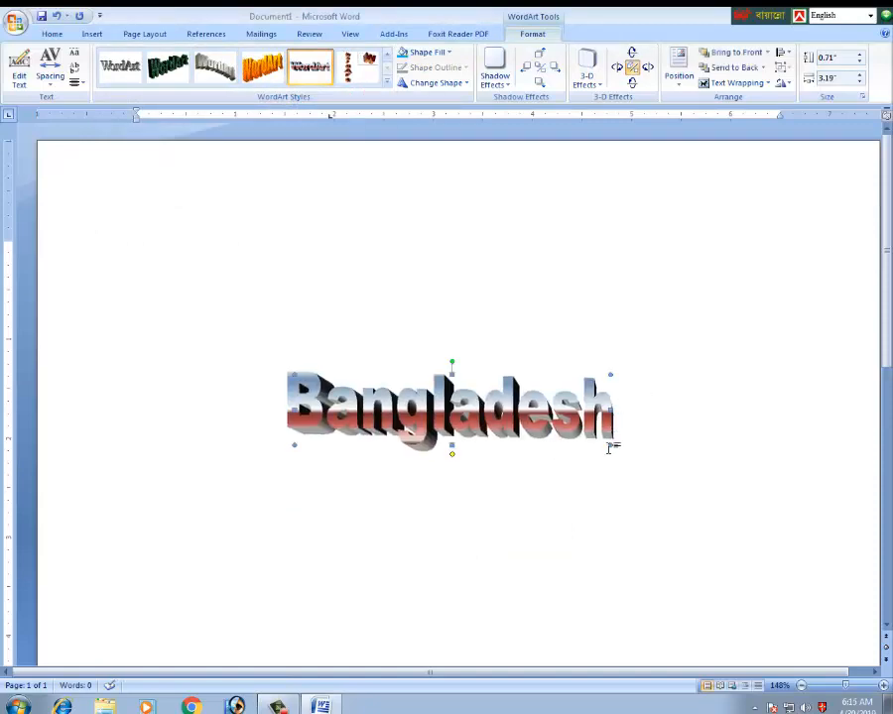
Move the "Bangladesh" WordArt right and slightly down, and enlarge it to about 4.71" wide and 1.59" high.
left_click_drag(609, 443, 723, 478)
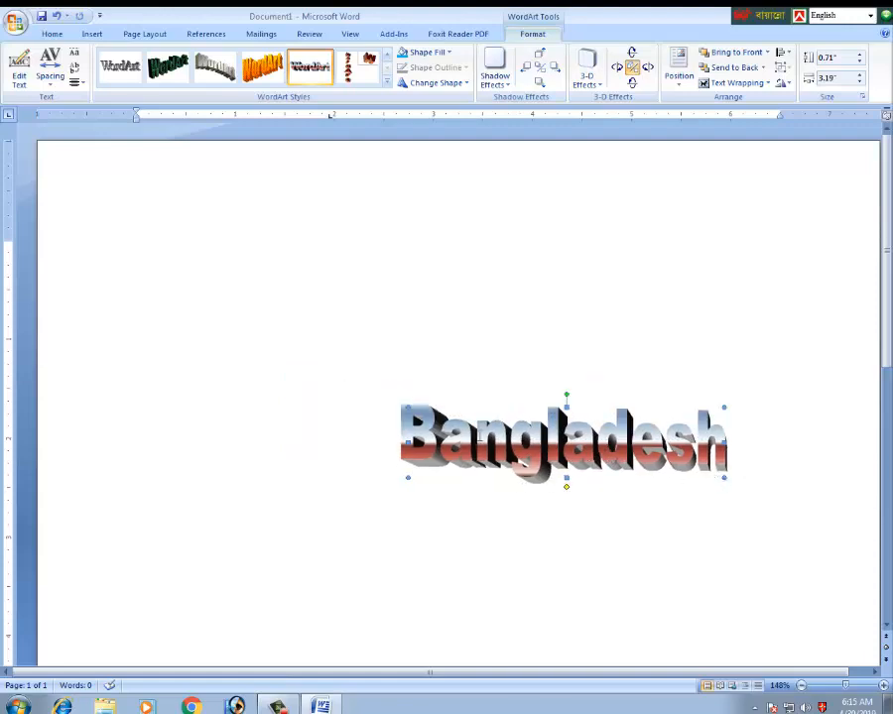
left_click_drag(405, 442, 243, 441)
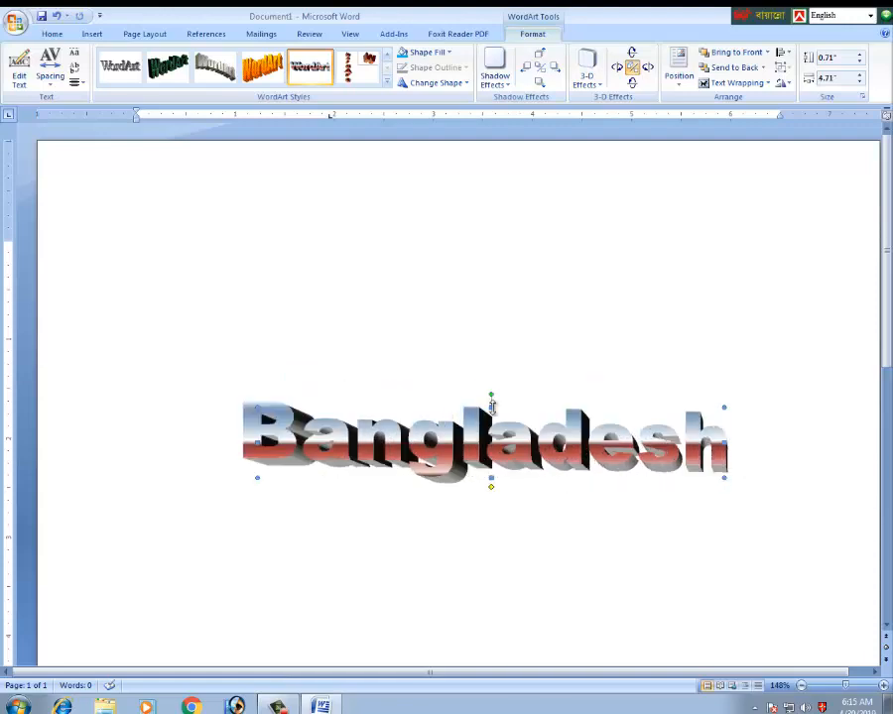
left_click_drag(492, 405, 493, 320)
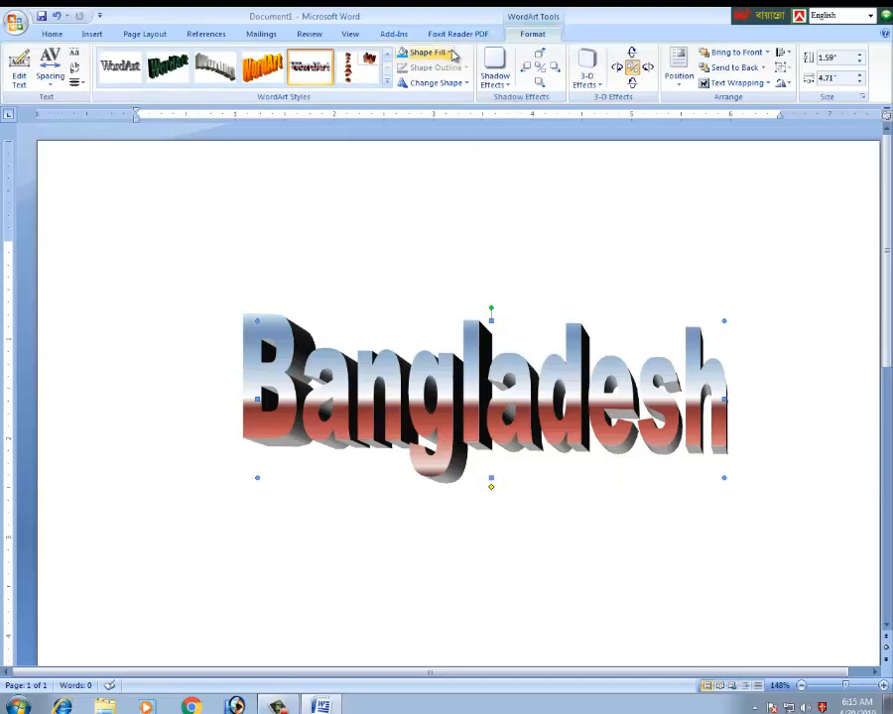
Restyle the "Bangladesh" WordArt with the rainbow style from the third row and give it the third Perspective Shadow of the first row.
left_click(387, 84)
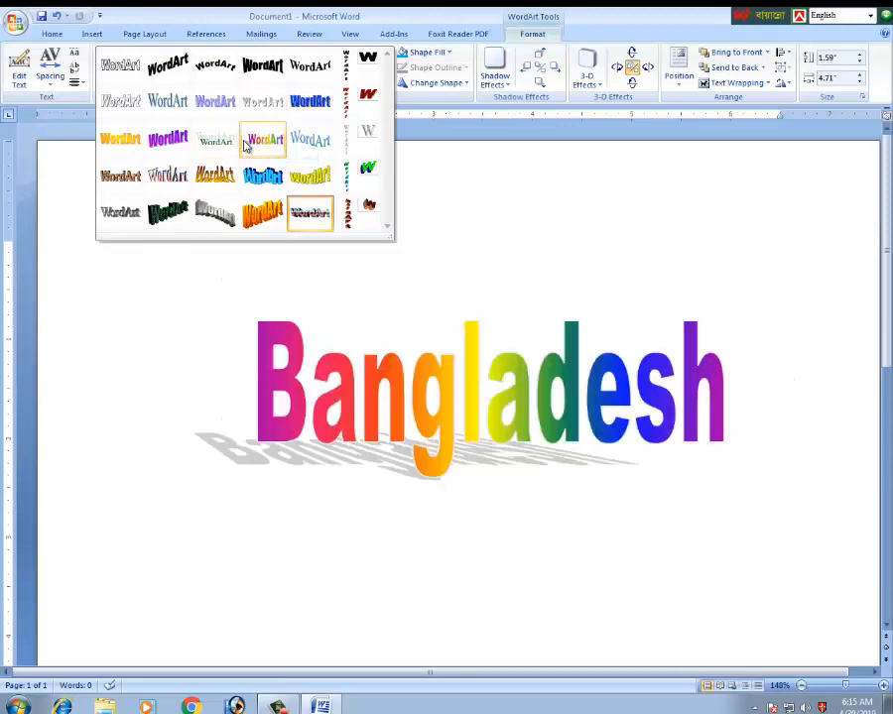
left_click(250, 145)
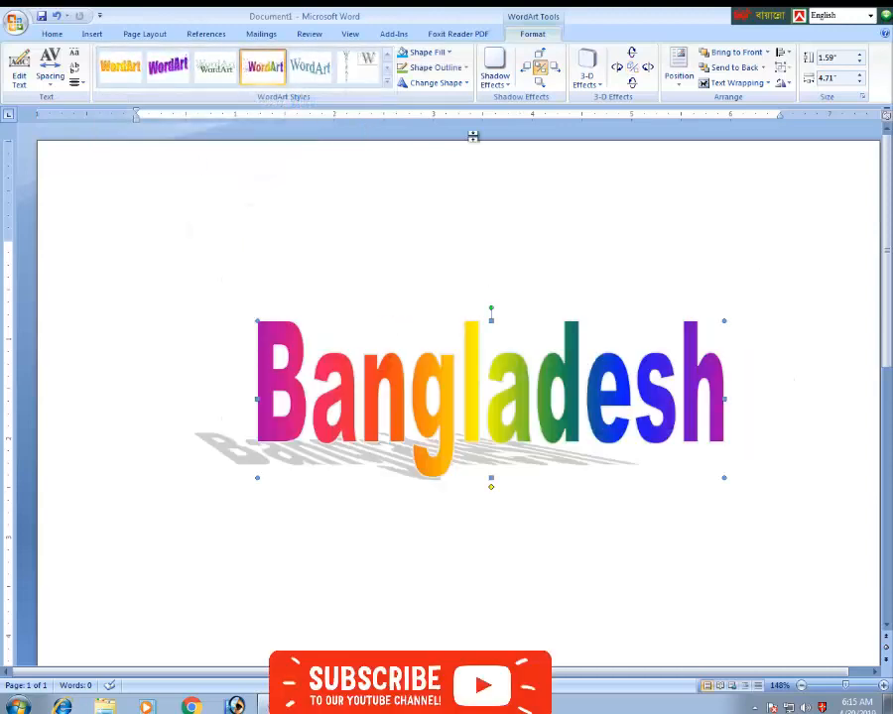
left_click(494, 71)
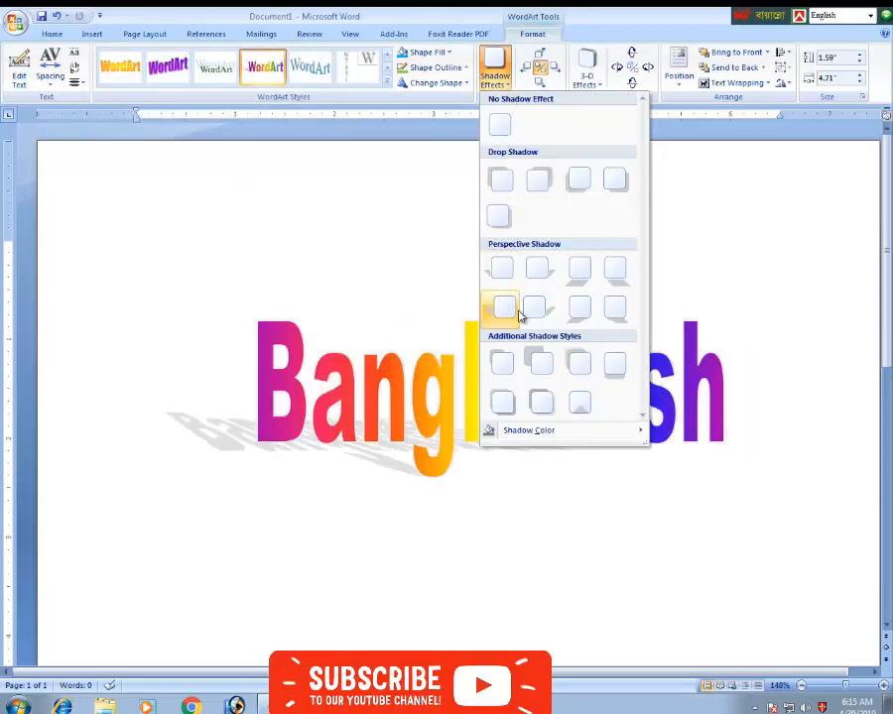
left_click(580, 276)
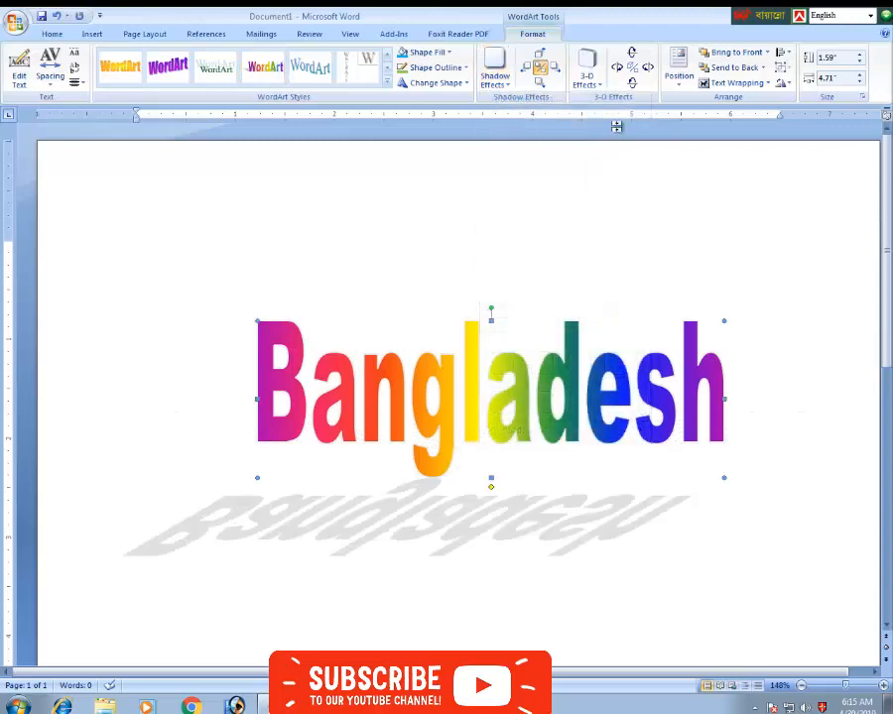
Apply the second Parallel 3-D effect to the "Bangladesh" WordArt, and replace it with the first Perspective 3-D effect.
left_click(587, 71)
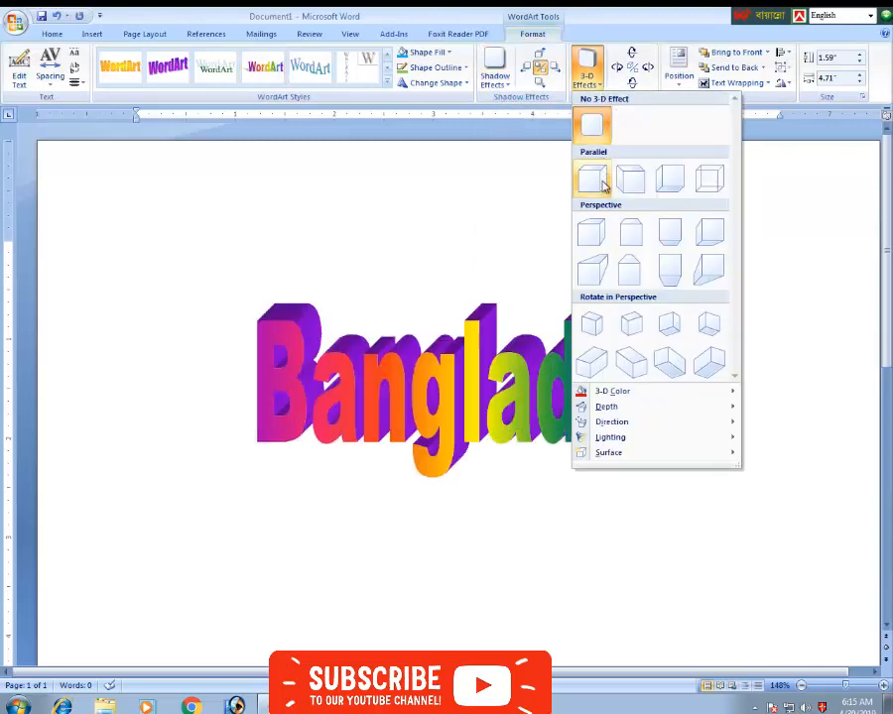
left_click(631, 186)
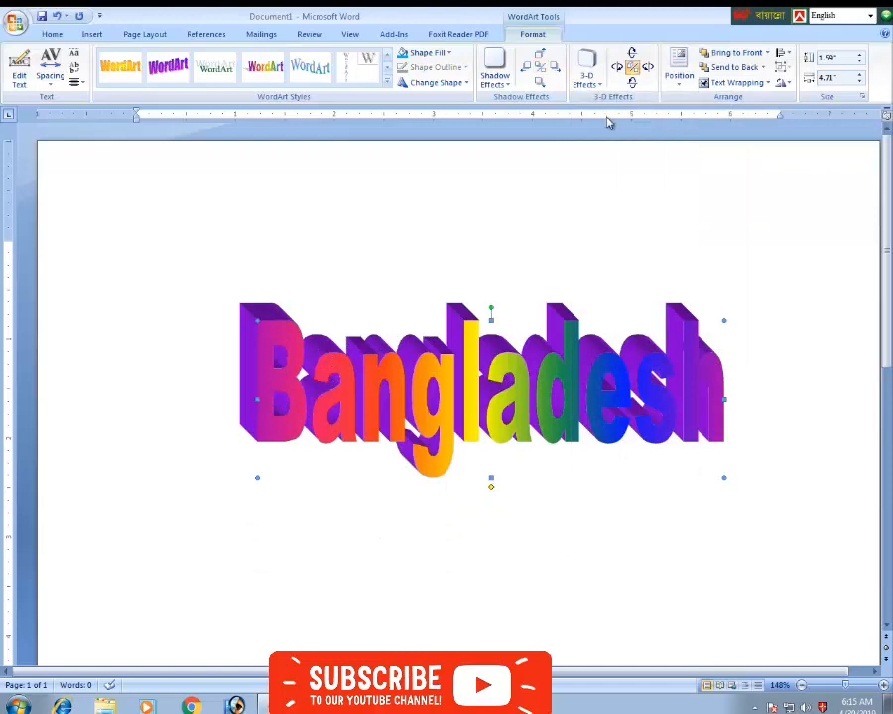
left_click(588, 69)
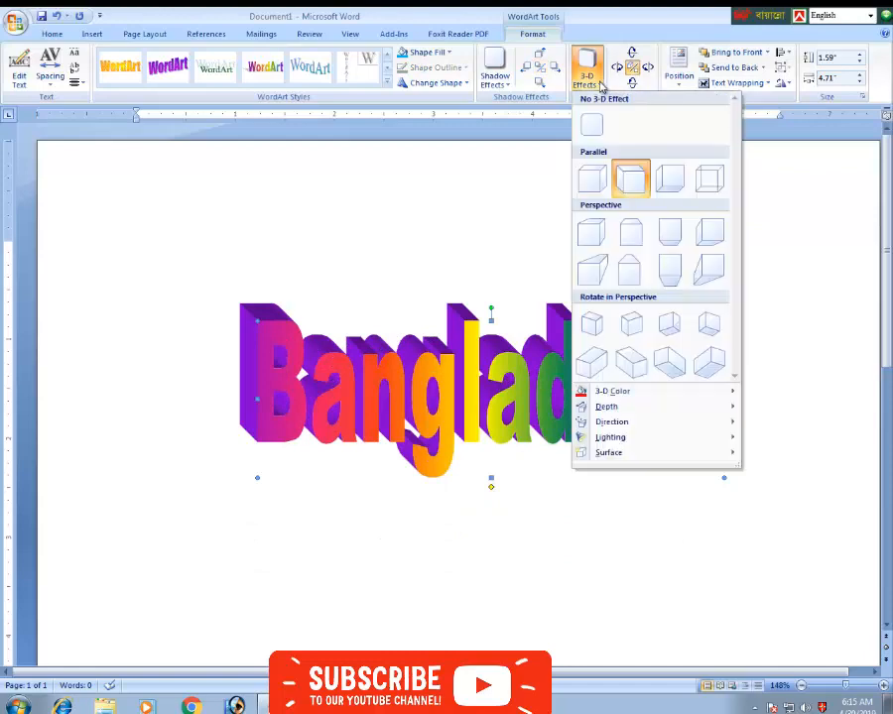
left_click(598, 239)
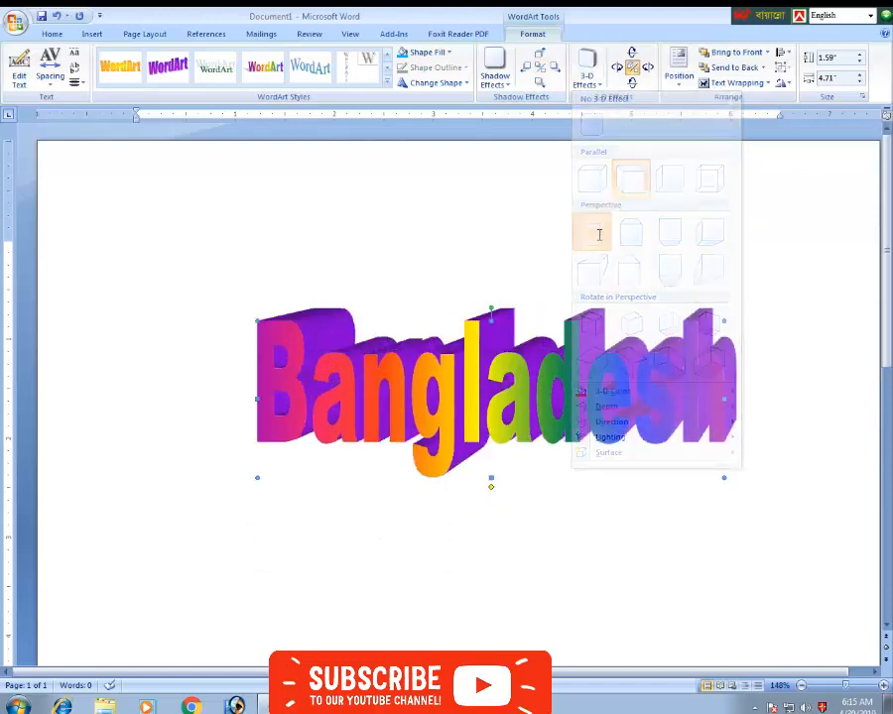
Tilt the 3-D "Bangladesh" WordArt to the right in several increments.
left_click(648, 66)
left_click(650, 68)
left_click(649, 67)
left_click(649, 68)
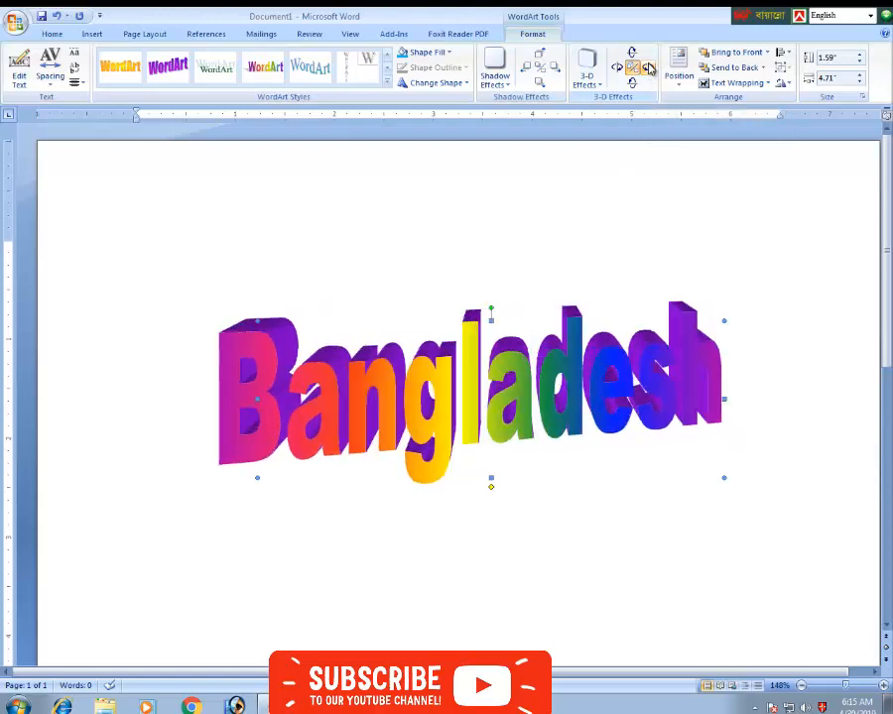
left_click(649, 68)
left_click(650, 67)
left_click(650, 67)
Tilt the 3-D "Bangladesh" WordArt down by three increments and back up by three.
left_click(632, 86)
left_click(632, 86)
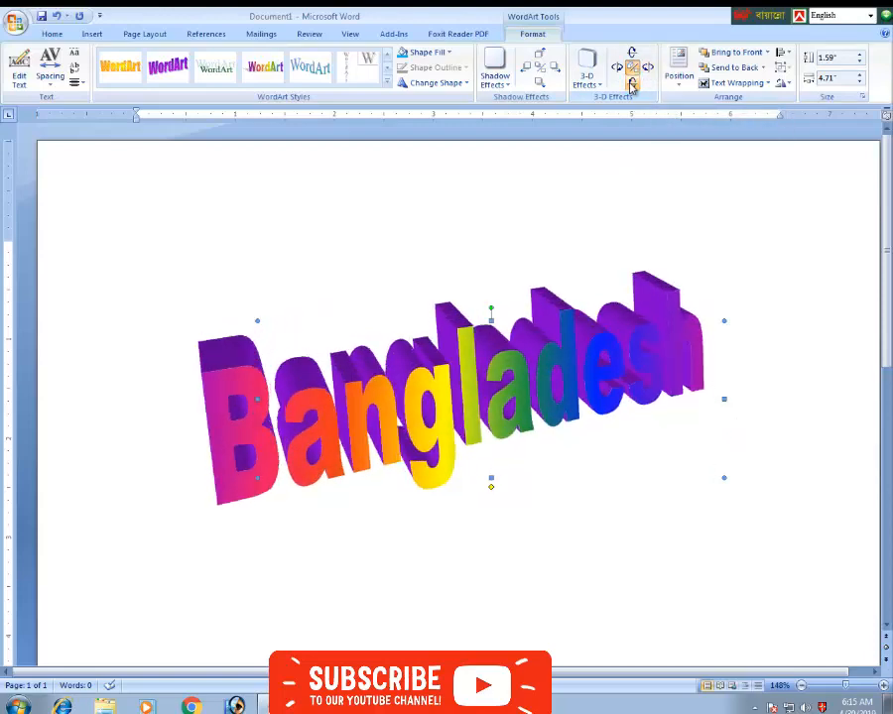
left_click(632, 85)
left_click(632, 54)
left_click(631, 53)
left_click(632, 54)
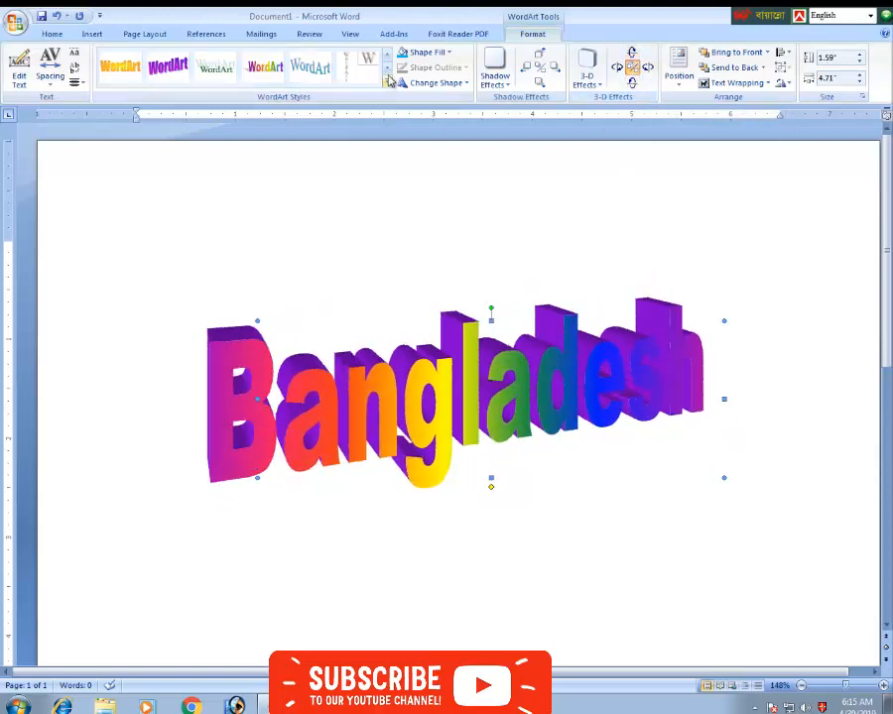
Restyle the "Bangladesh" WordArt with the vertical green-to-blue style with a dark blue shadow from the fourth row.
left_click(387, 69)
left_click(354, 69)
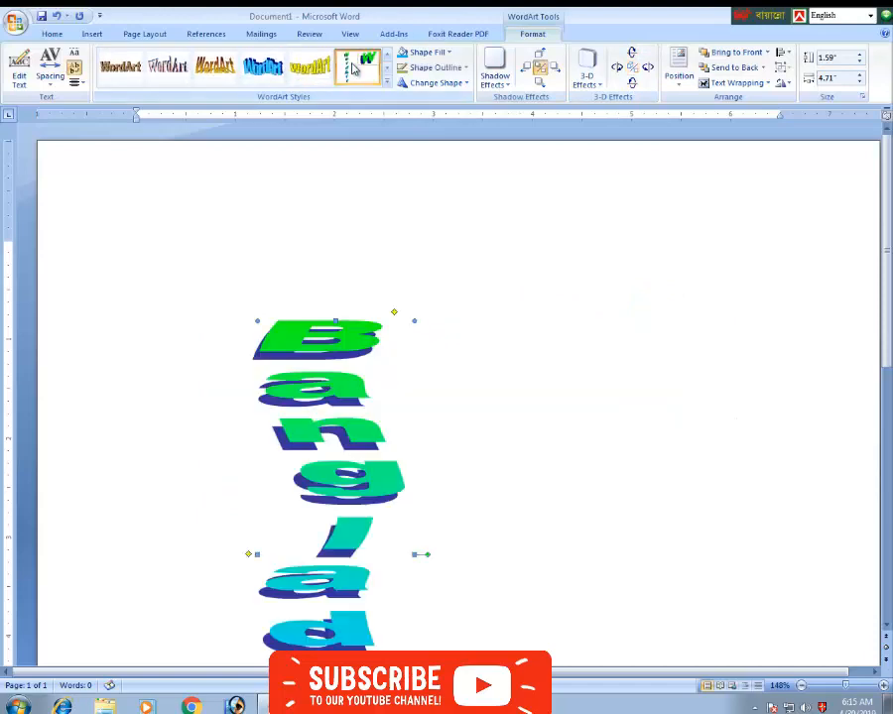